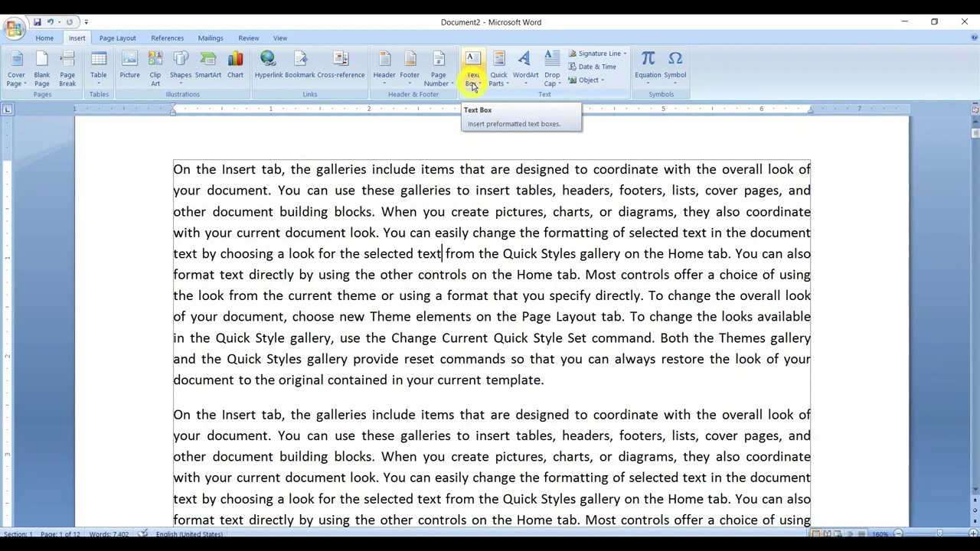
Insert the built-in Alphabet Quote text box on the first page and view how the text flows around it
click(473, 83)
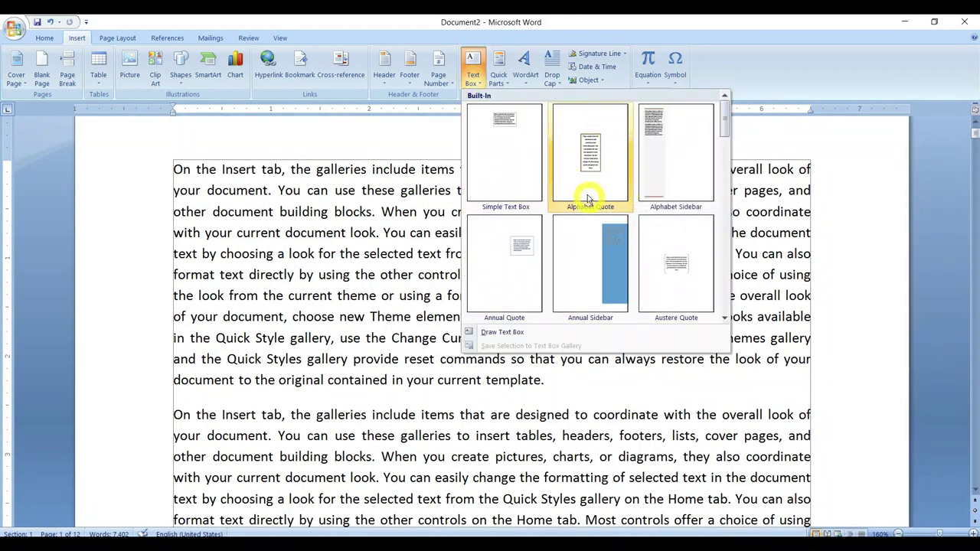
click(588, 161)
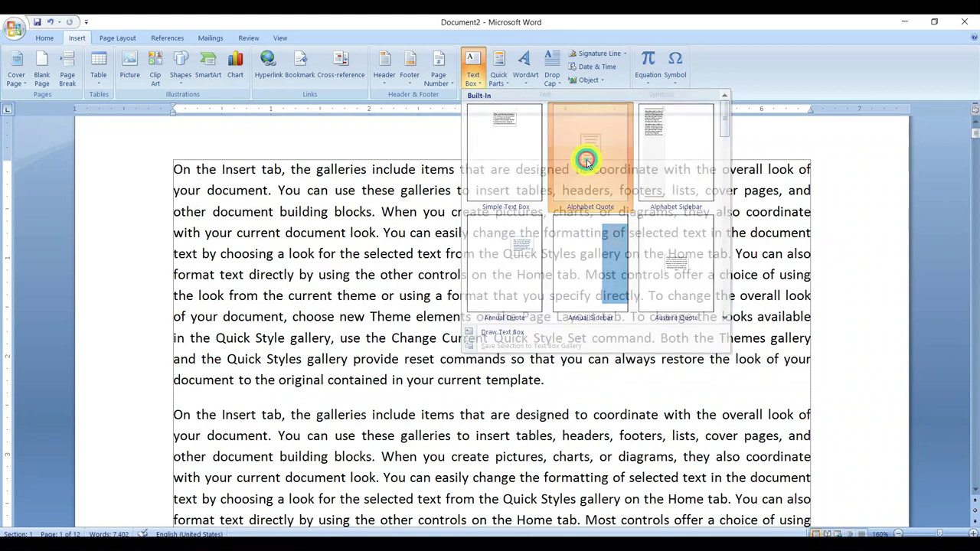
scroll(498, 332, down, 4)
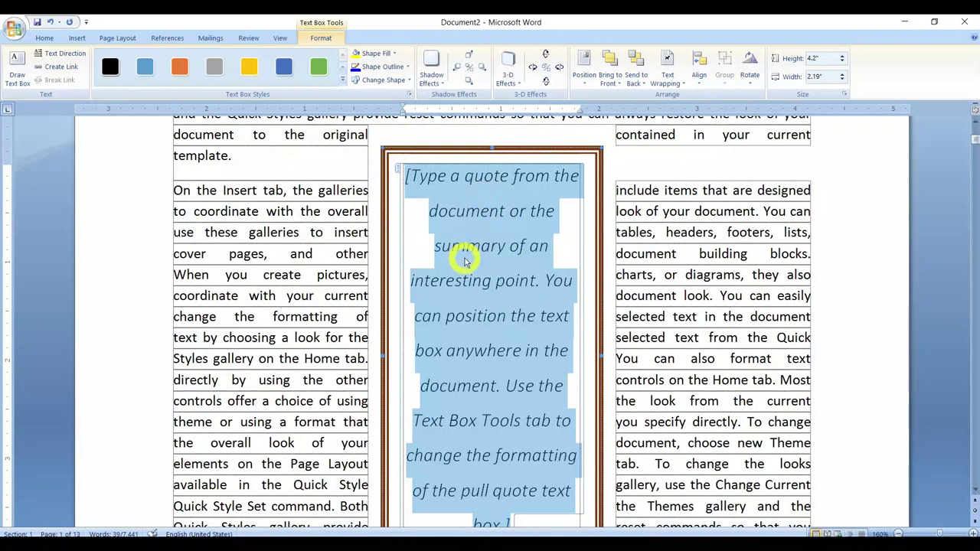
scroll(471, 282, down, 5)
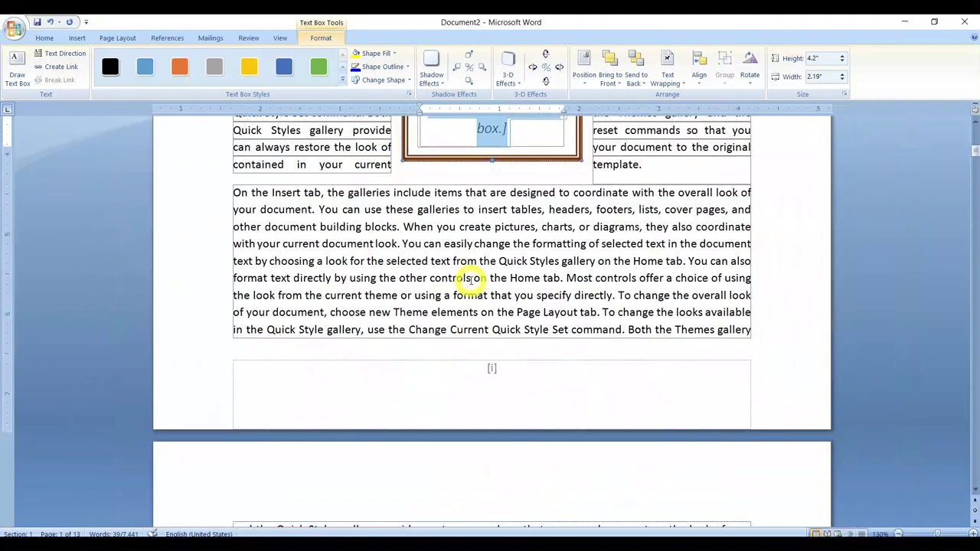
scroll(470, 282, up, 6)
scroll(472, 281, up, 1)
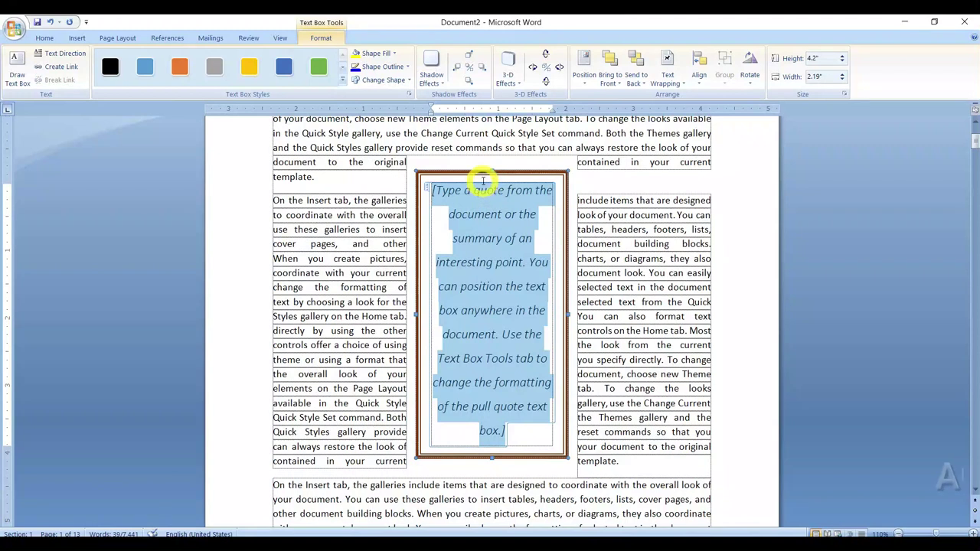
Move the quote text box slightly lower and delete it from the document
mouse_move(483, 171)
mouse_down()
mouse_move(590, 199)
mouse_move(475, 188)
mouse_up()
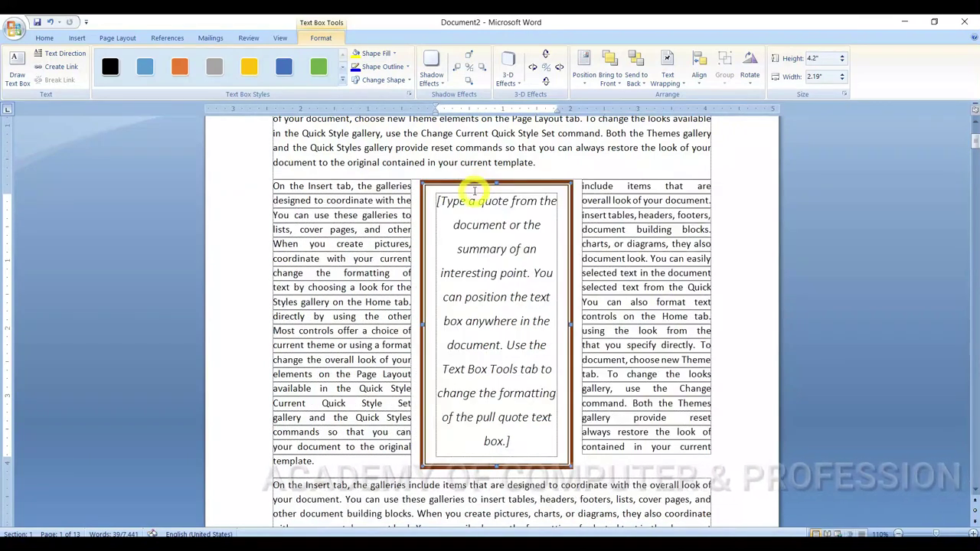
key(Delete)
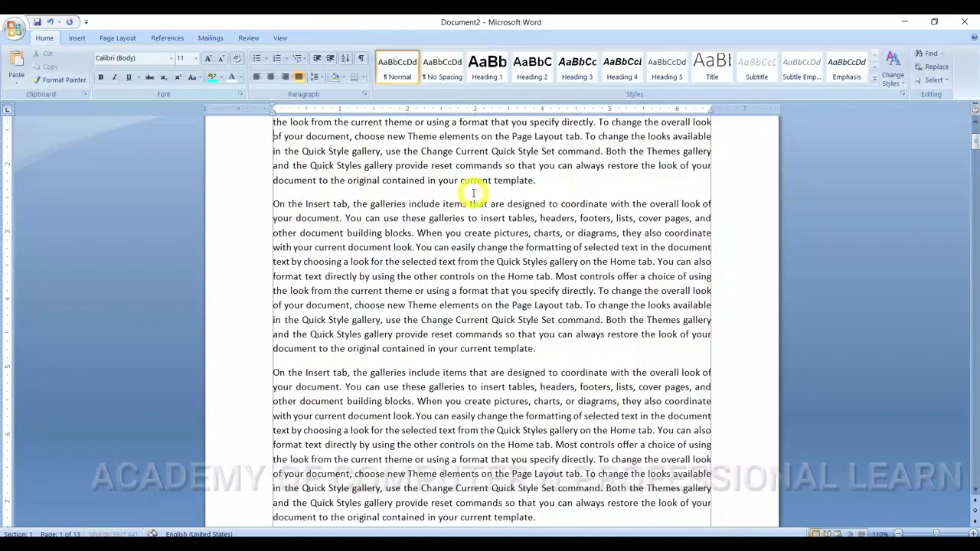
Draw a text box about 2.34" high and 1.93" wide over the second paragraph, containing "fdfd fdfdf dfd fd"
click(79, 38)
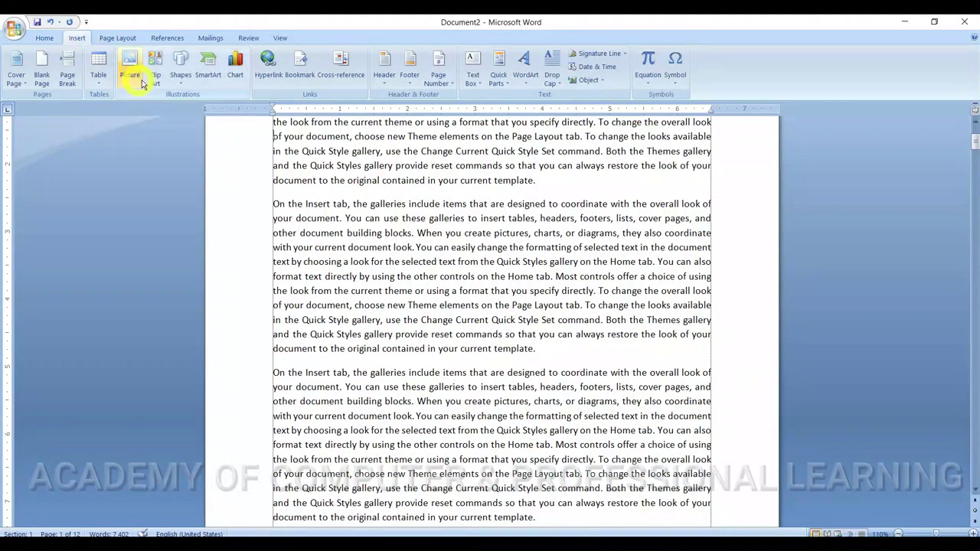
click(182, 77)
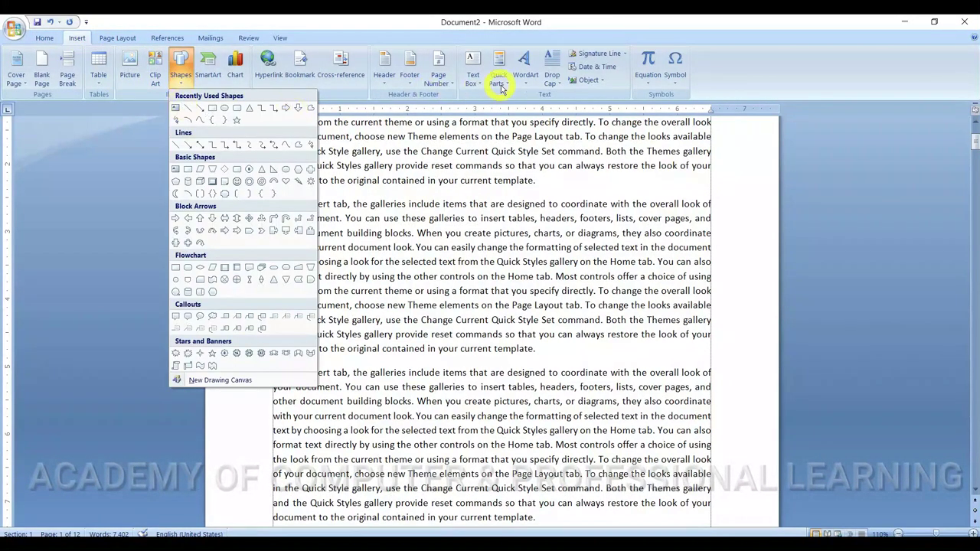
click(474, 80)
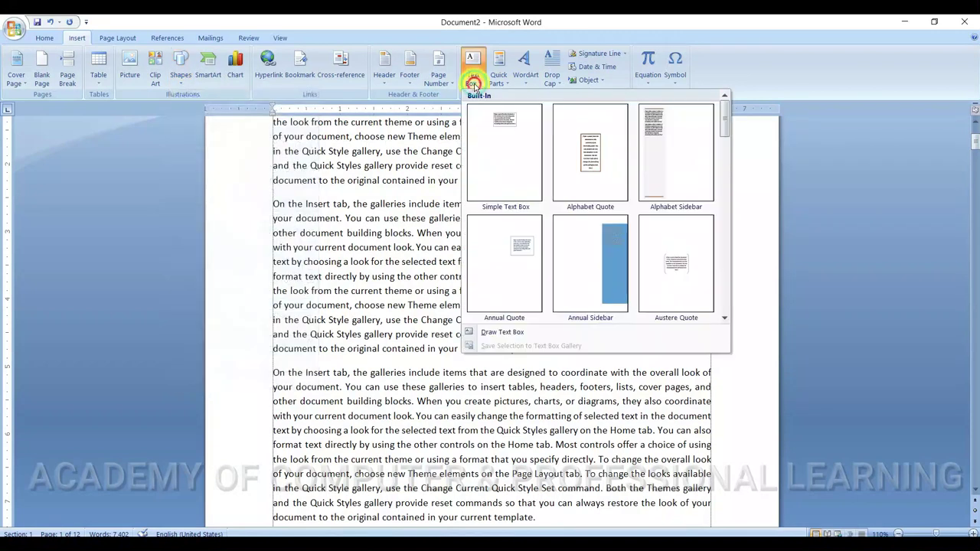
click(485, 333)
mouse_move(563, 195)
mouse_down()
mouse_move(630, 313)
mouse_move(689, 348)
mouse_up()
text(fdfd dfdf dfd fd)
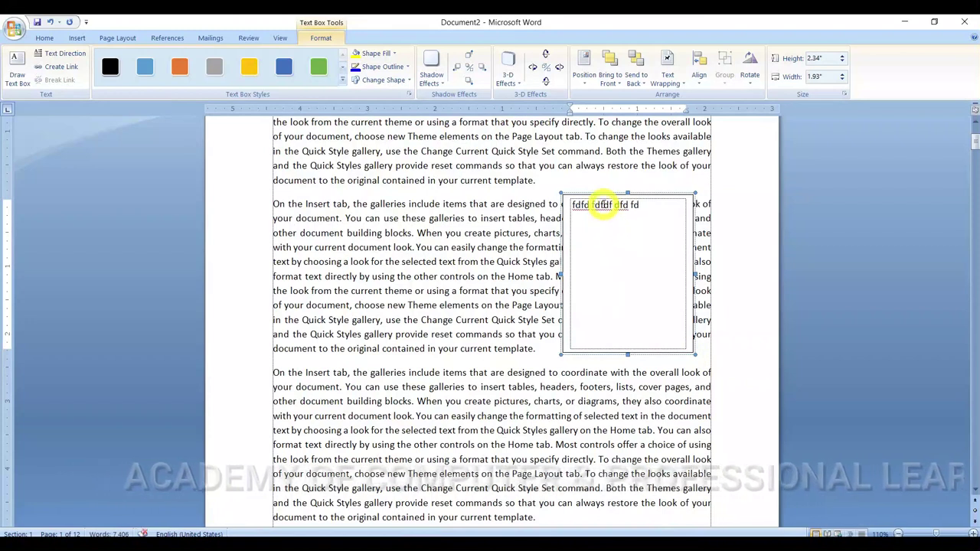
Shift the drawn text box slightly upward and set its text wrapping to Square
drag(579, 192, 580, 184)
click(321, 38)
click(668, 85)
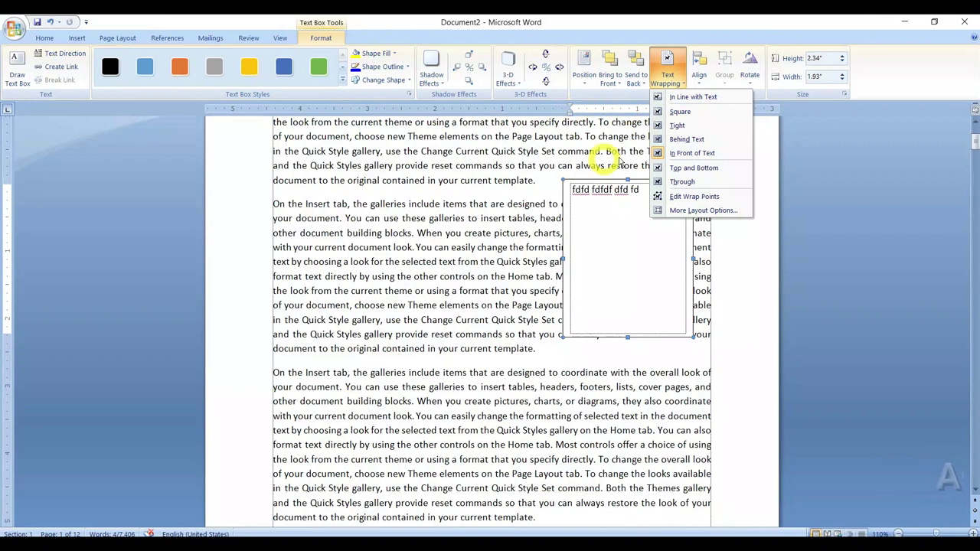
click(672, 113)
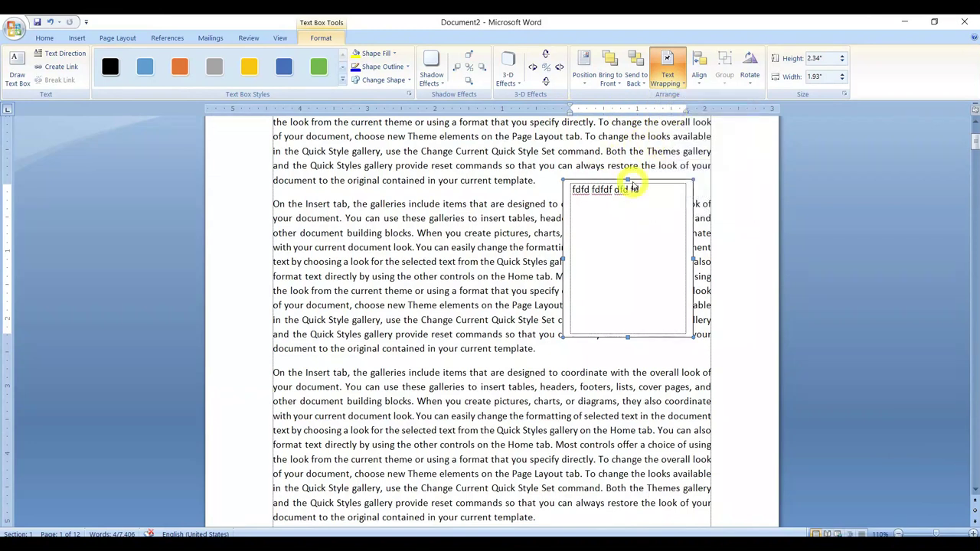
scroll(628, 184, up, 3)
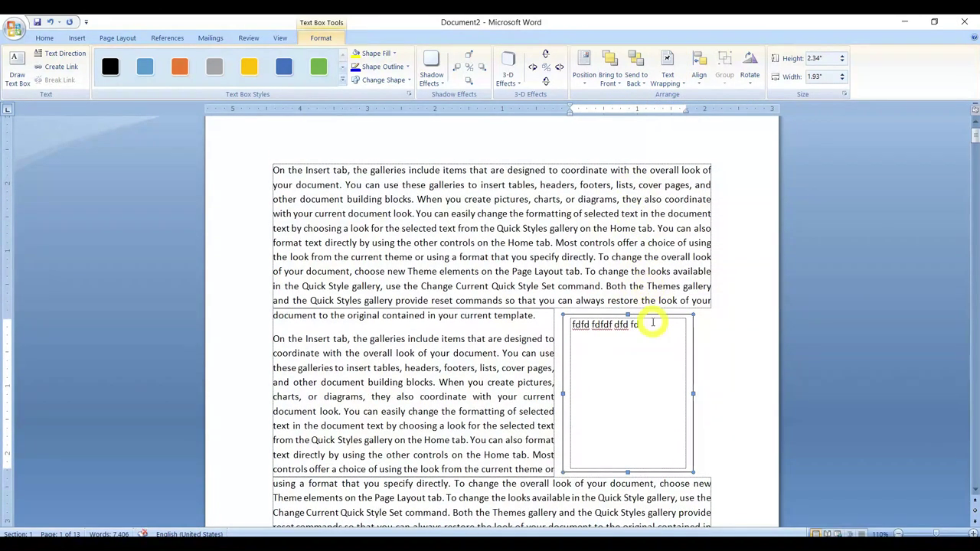
Move the square-wrapped text box up into the first paragraph and delete it
drag(651, 320, 649, 186)
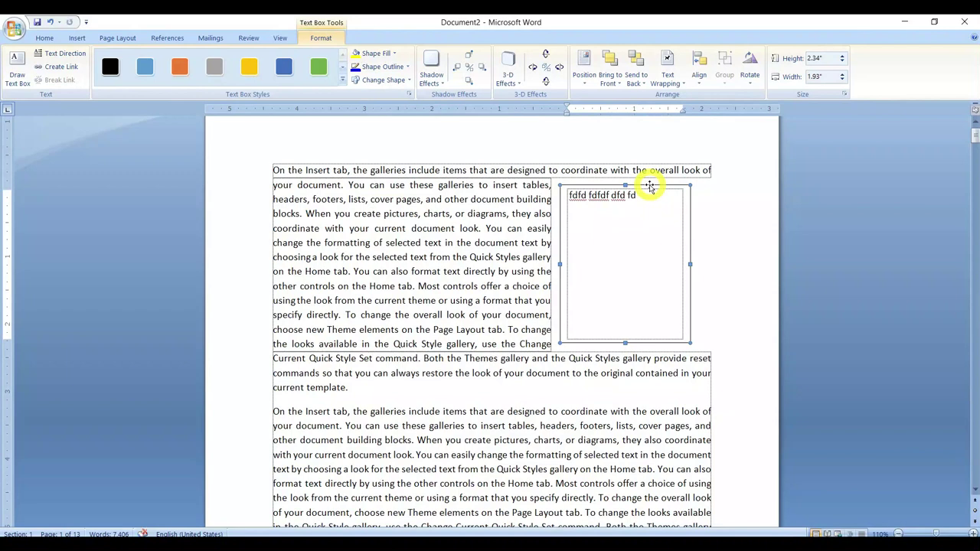
key(Delete)
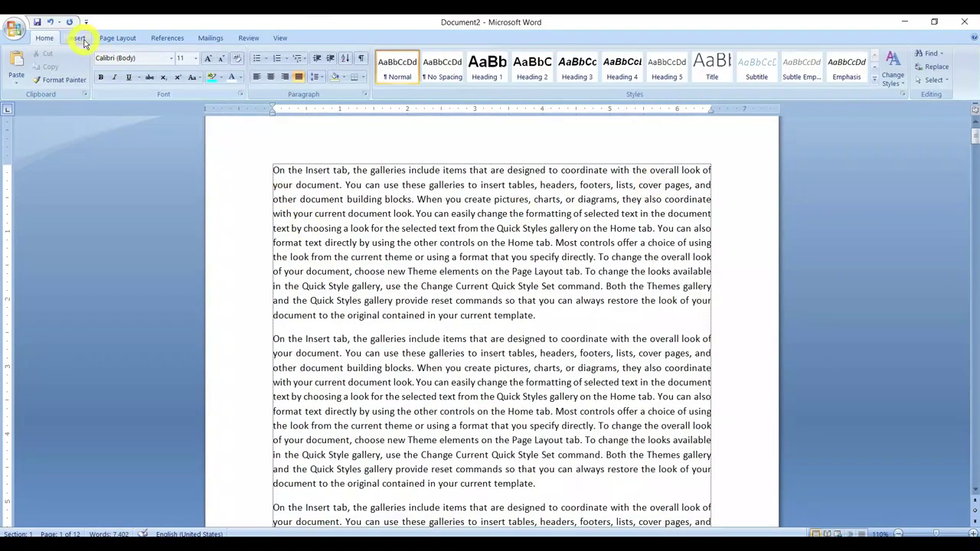
Save the first two paragraphs to the Quick Part gallery as a General building block named "mytext", inserting content only
click(79, 38)
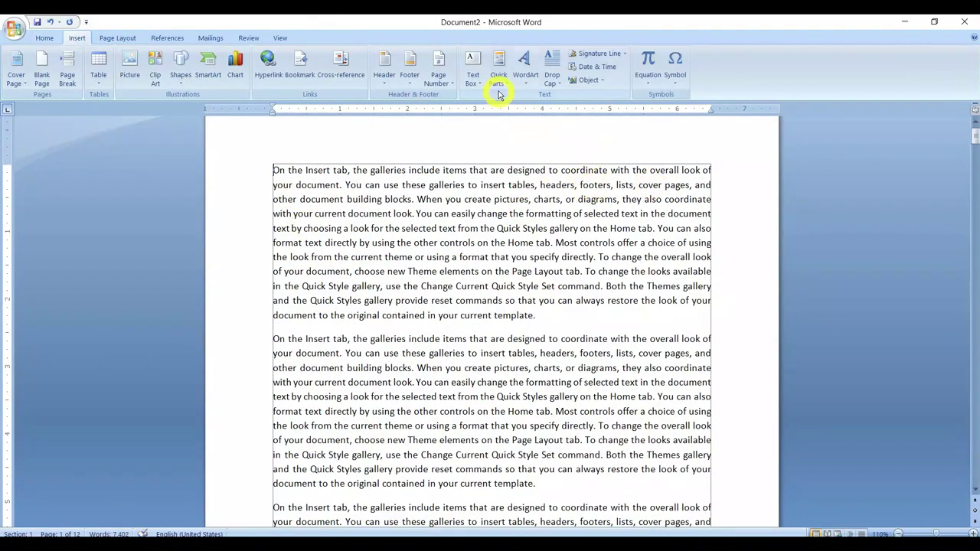
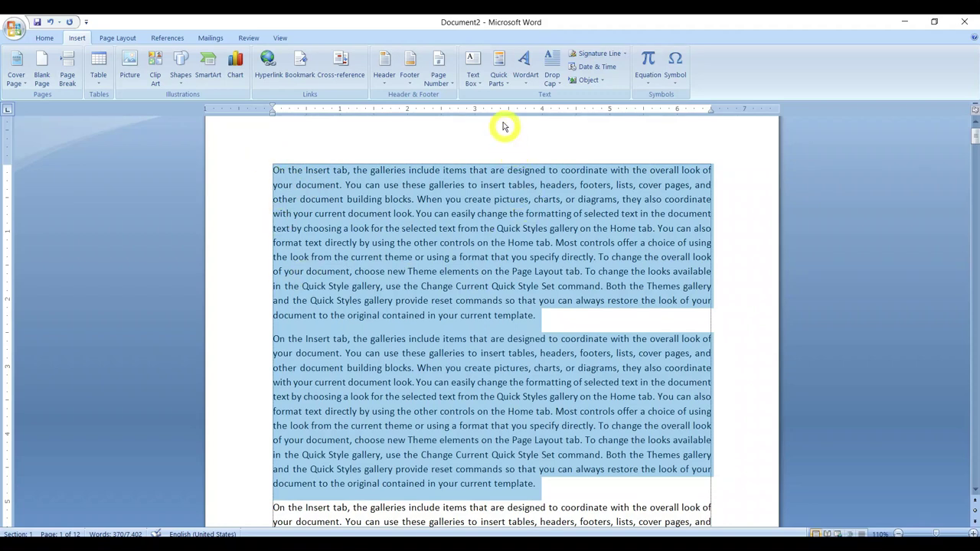
click(497, 91)
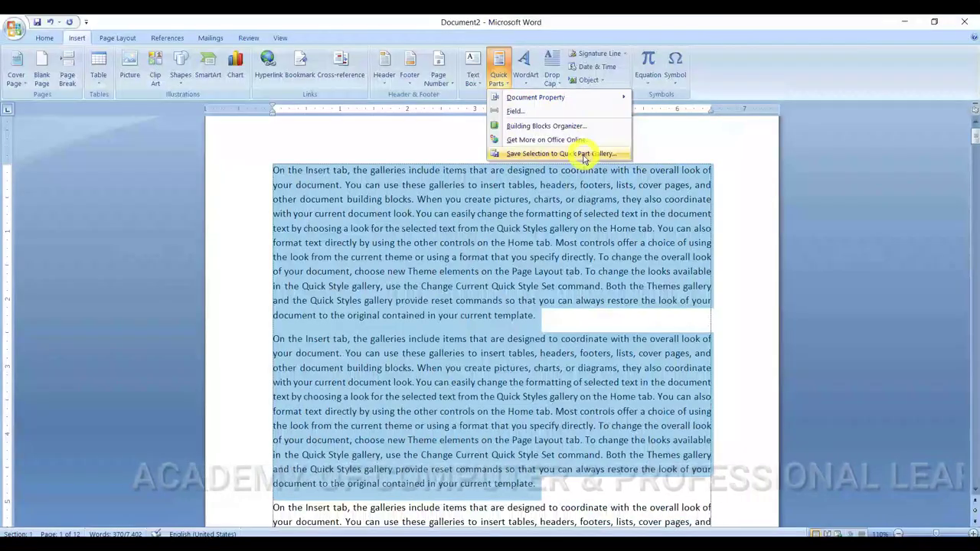
click(559, 154)
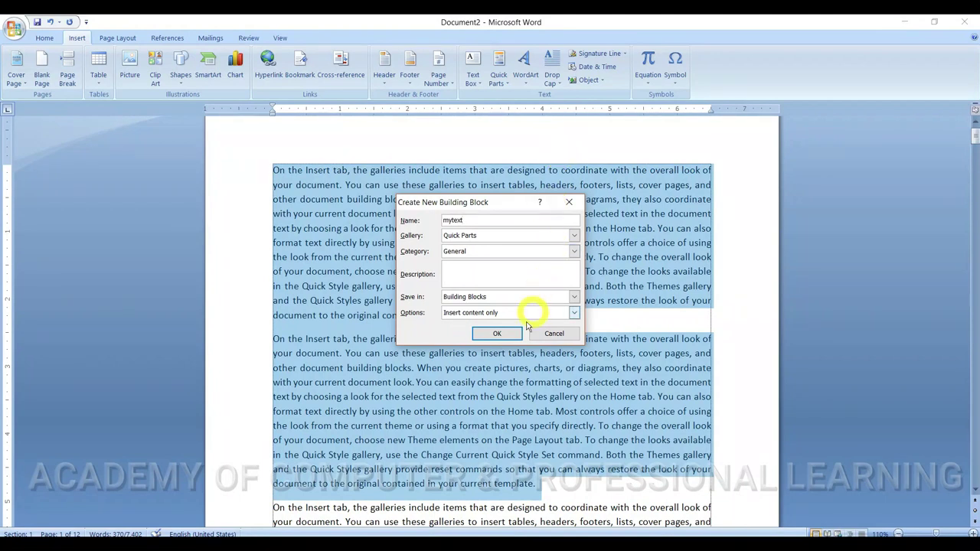
click(498, 335)
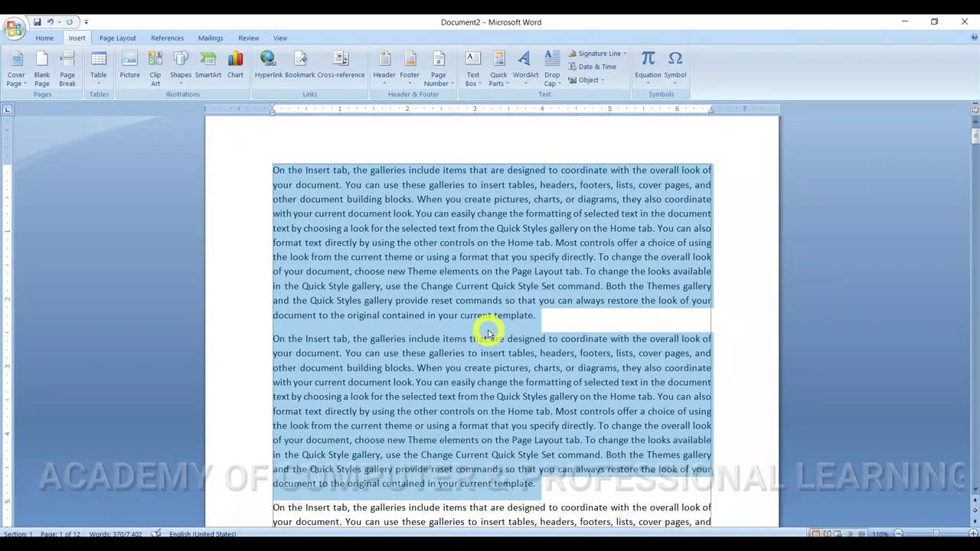
Insert the "mytext" building block at the end of the document by entering its name and expanding it
scroll(488, 333, down, 3)
scroll(489, 331, down, 12)
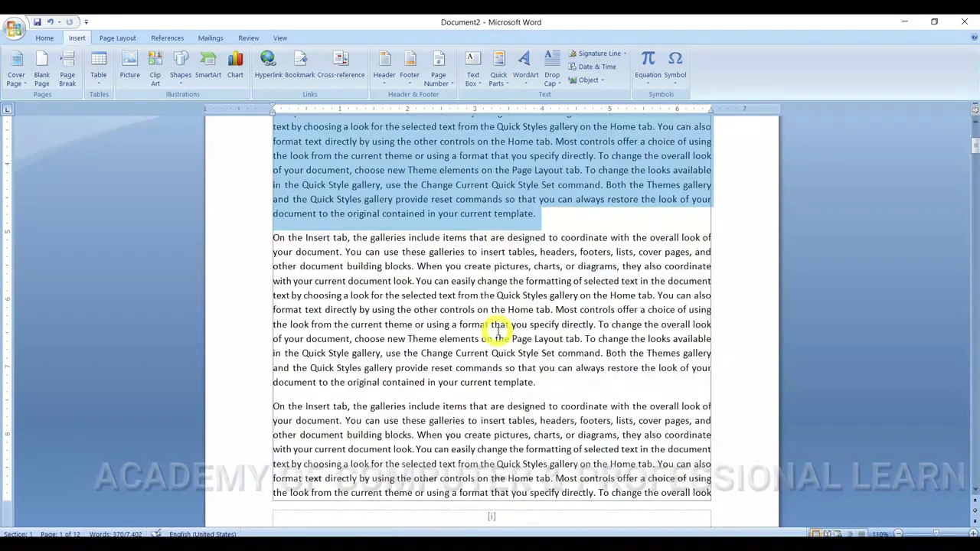
scroll(497, 333, down, 10)
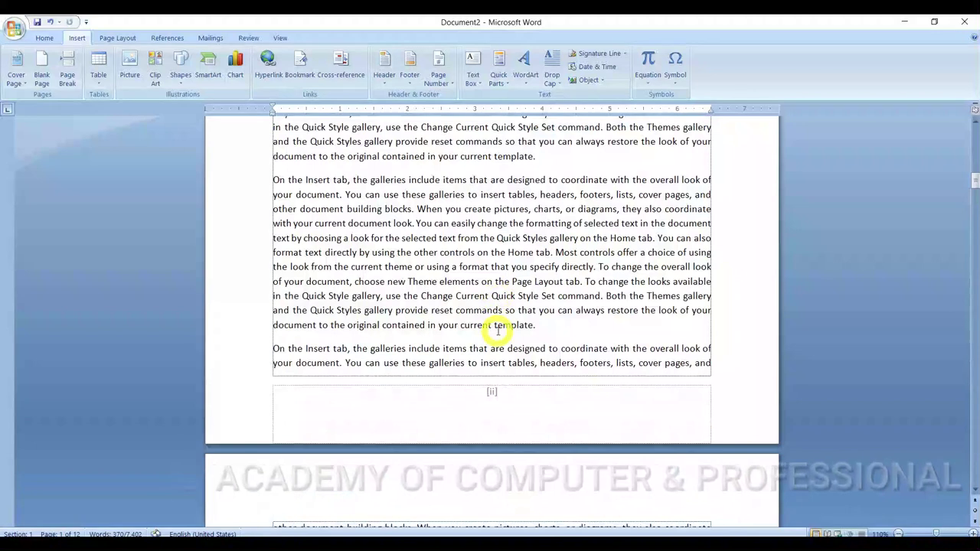
scroll(498, 330, down, 10)
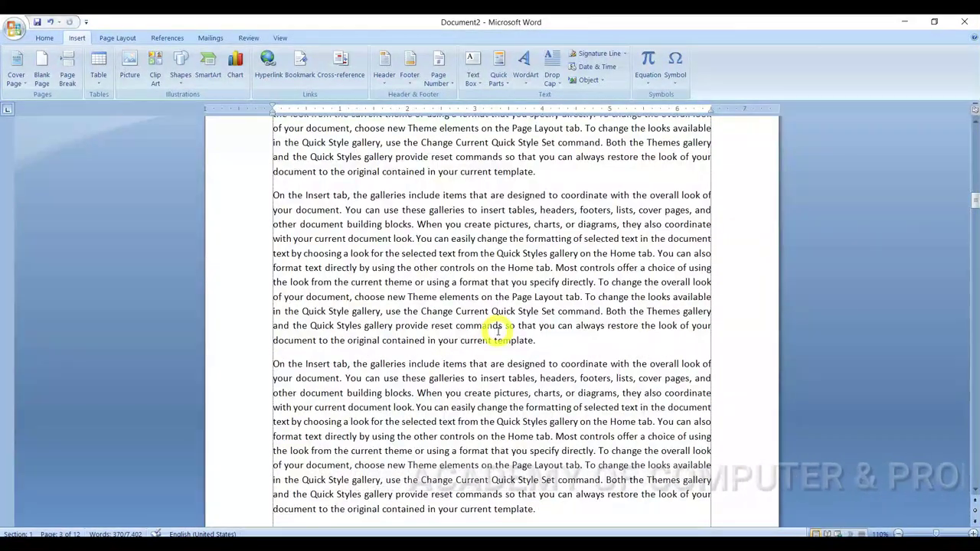
key(ctrl+End)
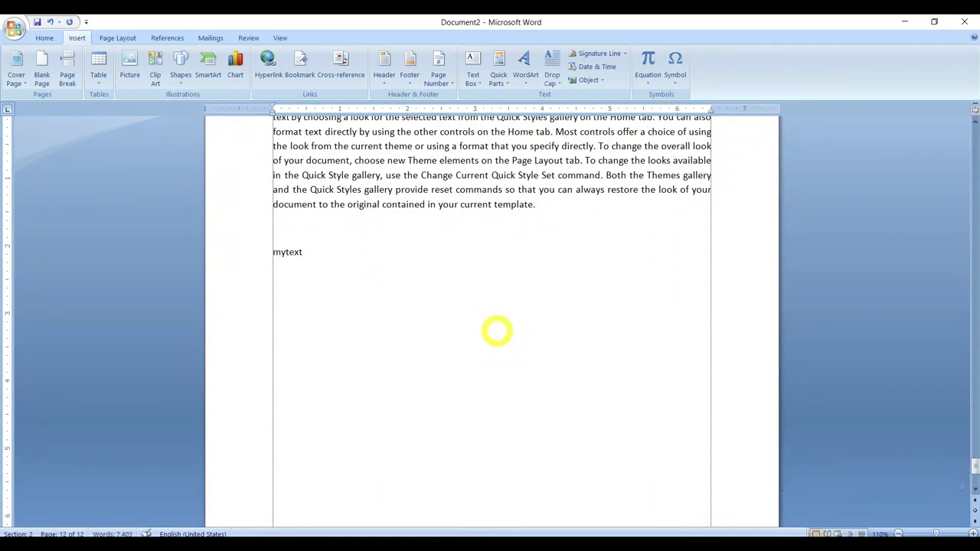
key(F3)
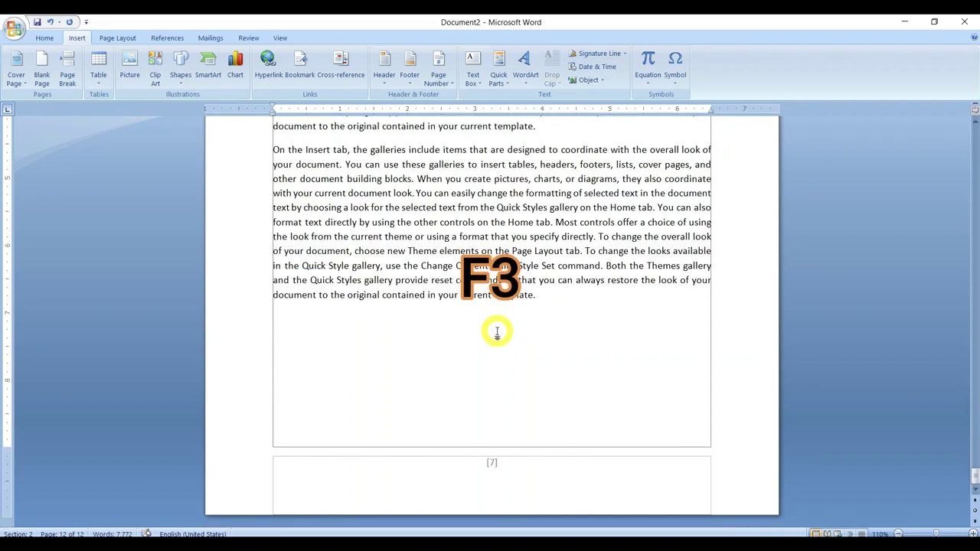
Close Document2 without saving the changes and create a new blank document
key(F4)
key(F4)
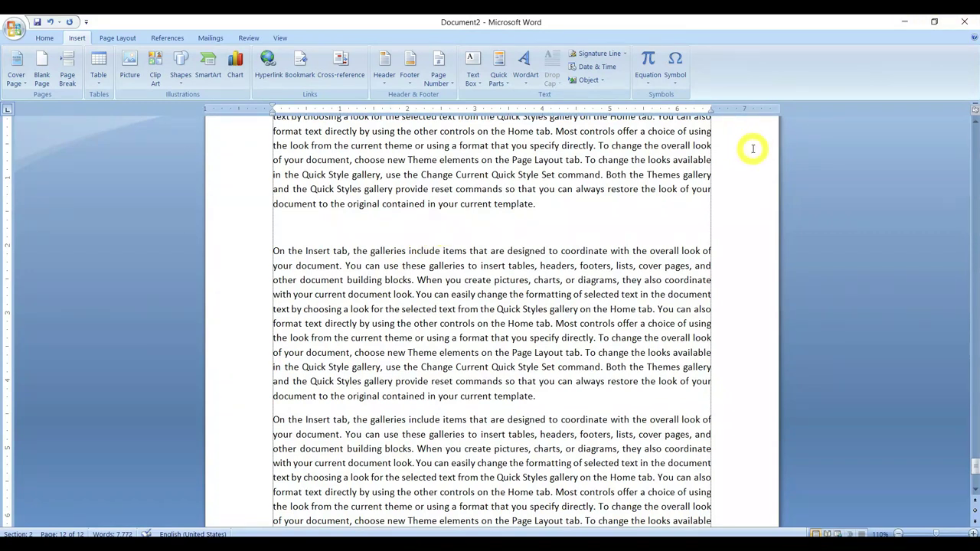
key(alt+F4)
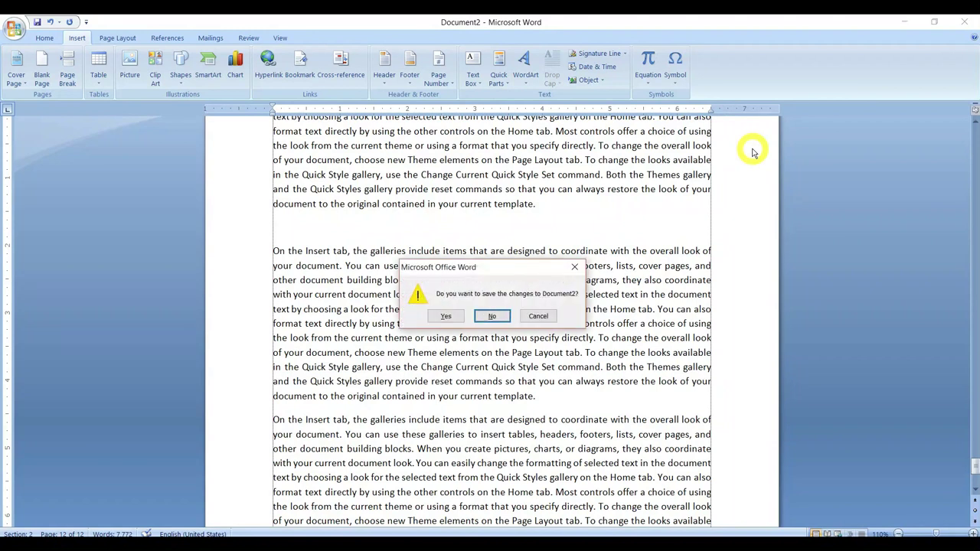
key(Return)
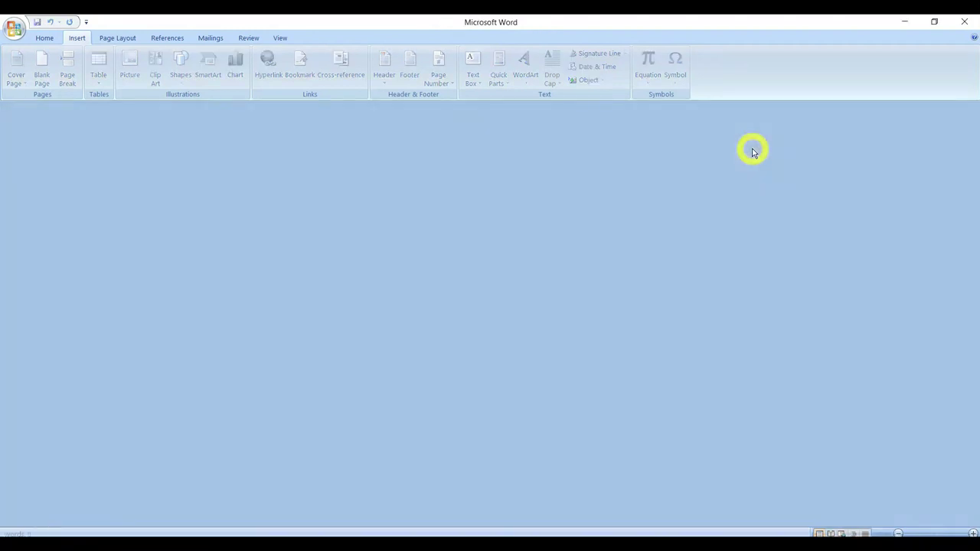
key(ctrl+n)
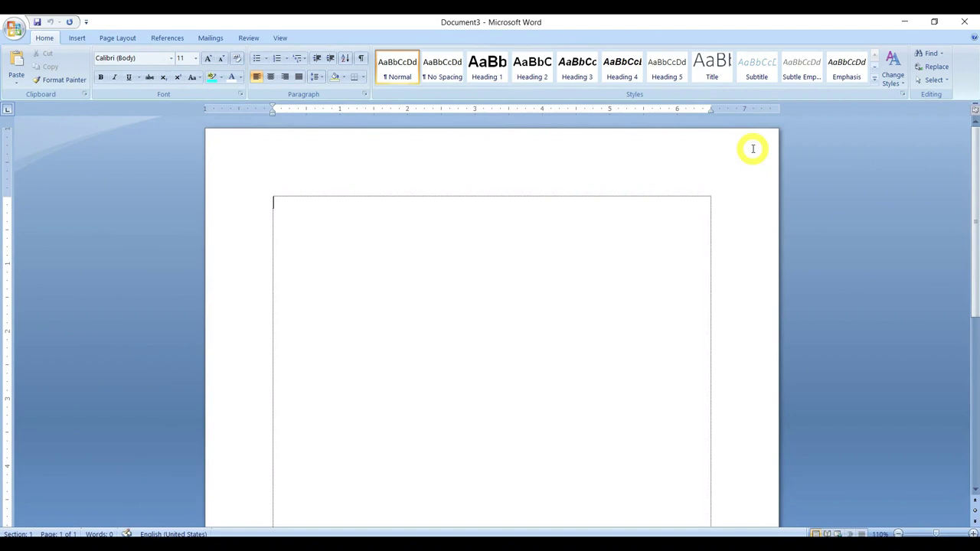
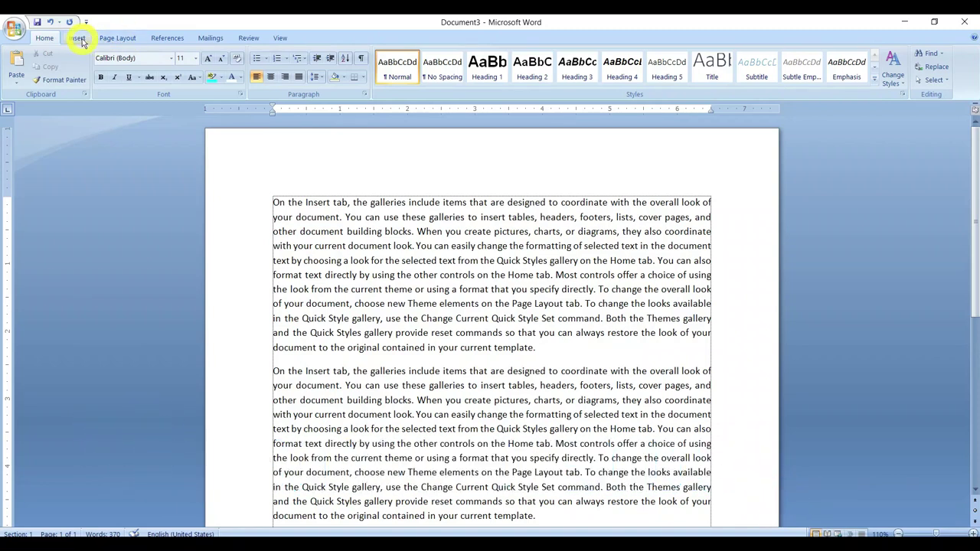
Insert WordArt in the black arched style, third in the gallery's first row, reading "Academy of Computer & Professional Learning"
click(80, 38)
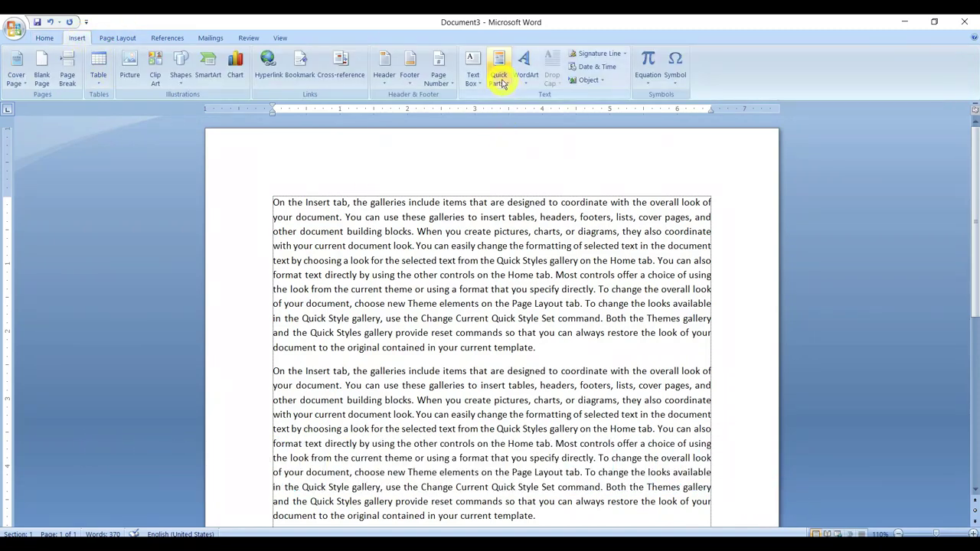
click(527, 78)
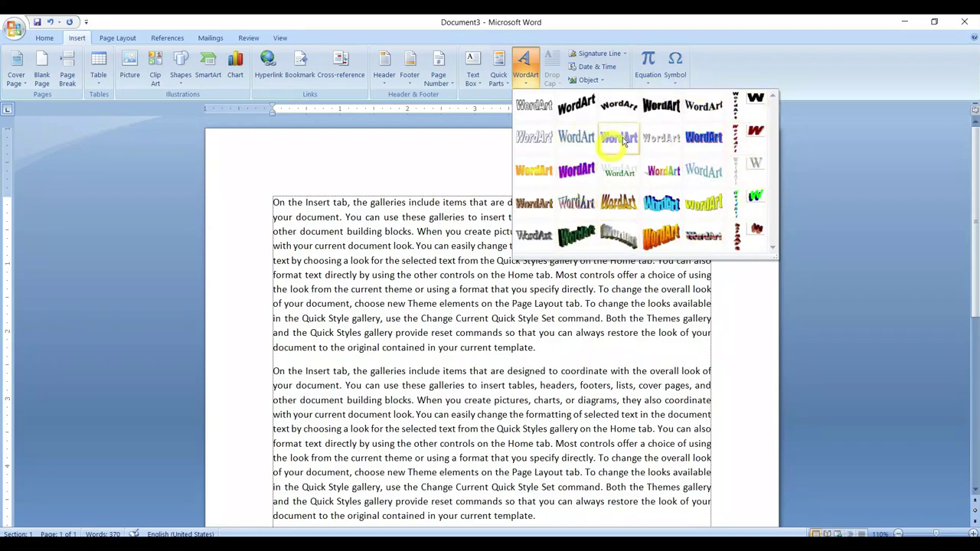
click(623, 111)
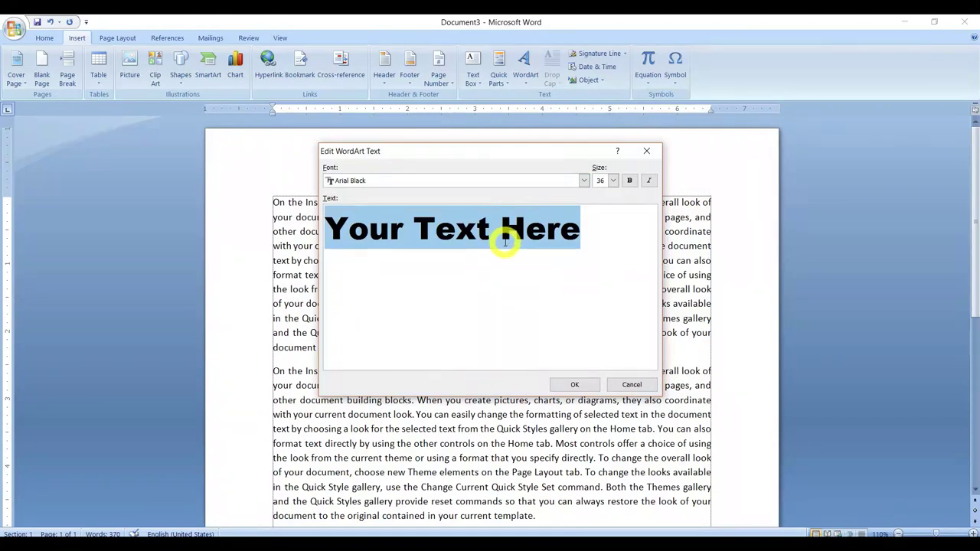
text(Acade)
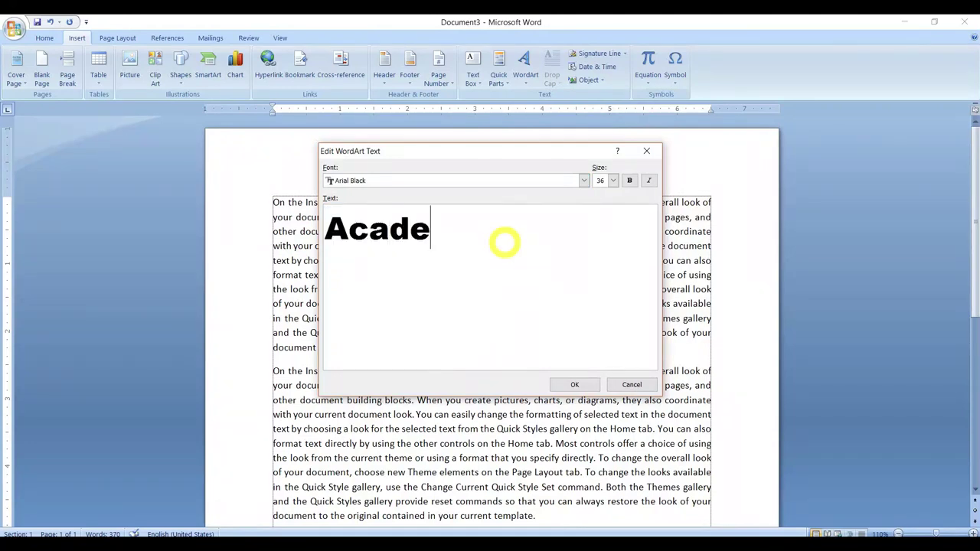
text(my of Computer &)
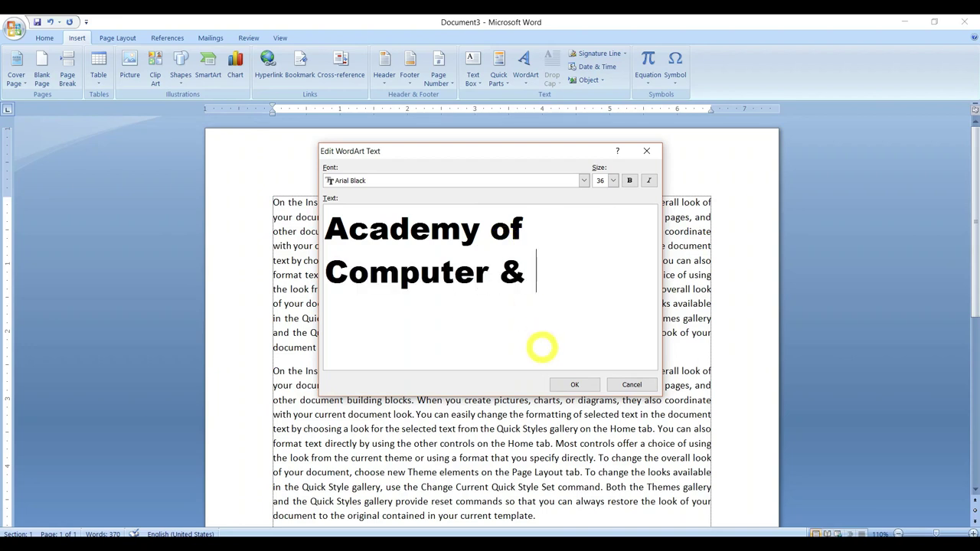
text(Professional Learning)
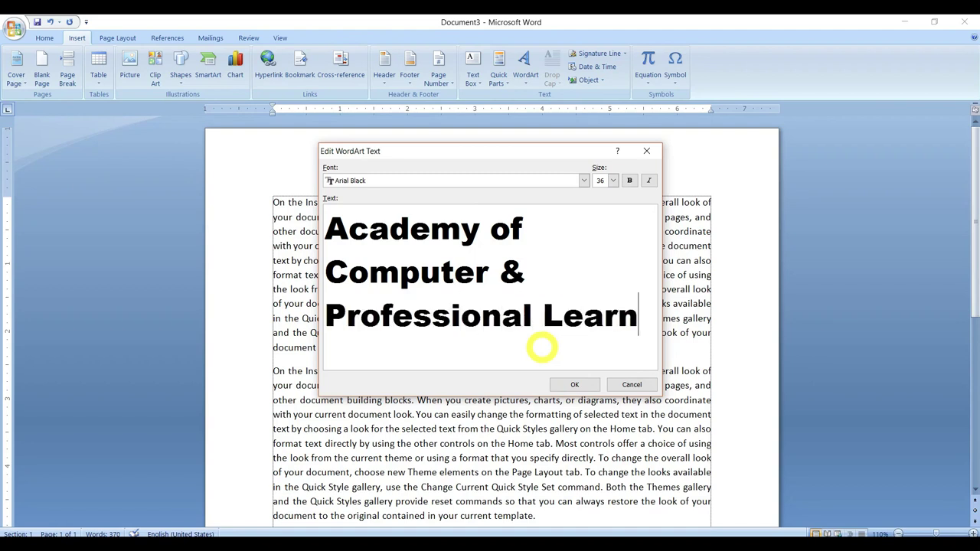
click(581, 391)
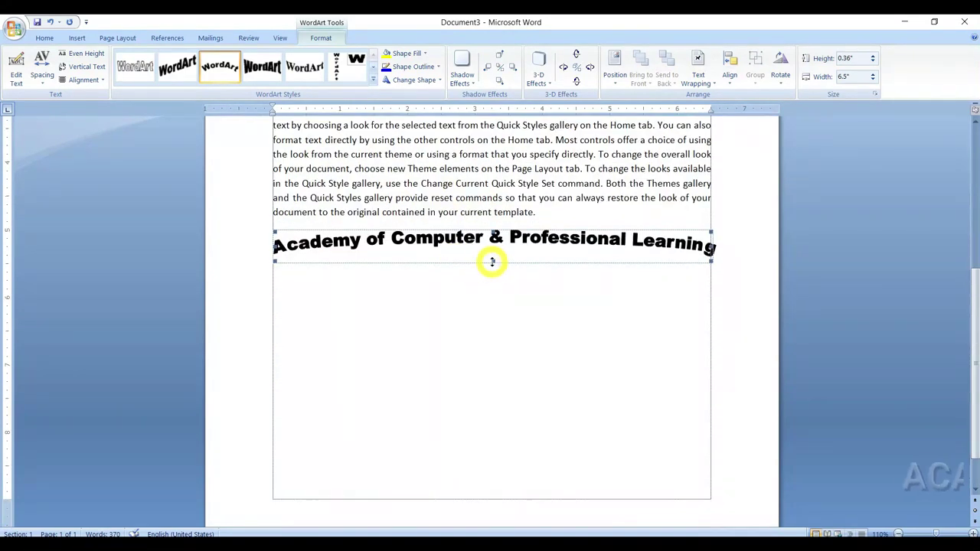
Stretch the arched WordArt downward to a height of about 4.1 inches
drag(493, 261, 510, 447)
scroll(492, 347, down, 1)
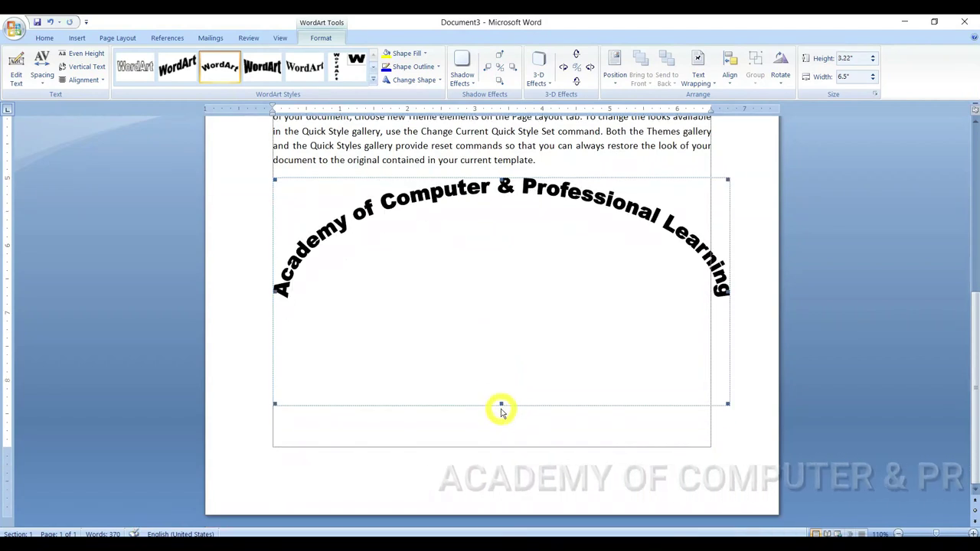
drag(500, 413, 509, 473)
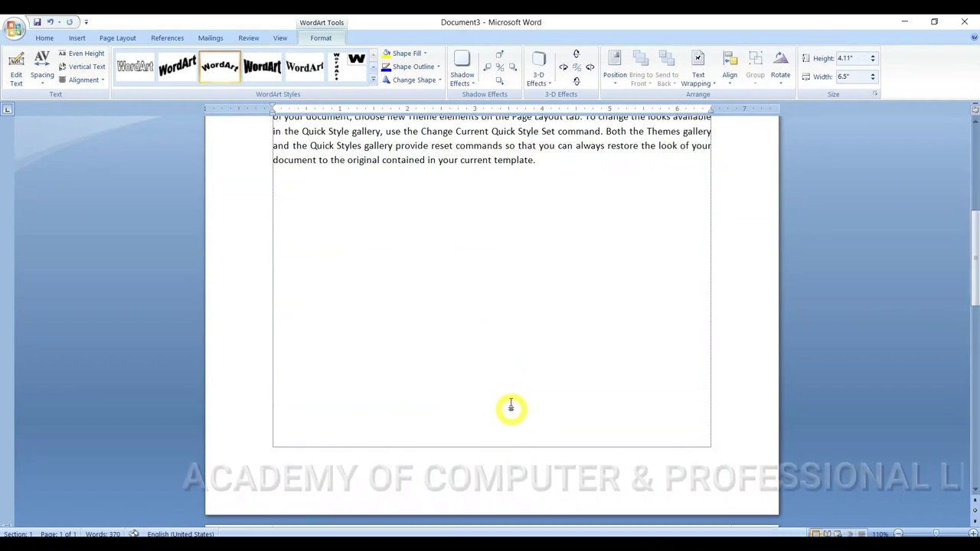
Move the WordArt from the second page into the opening lines of the first page's first paragraph
scroll(487, 318, up, 7)
scroll(486, 318, down, 15)
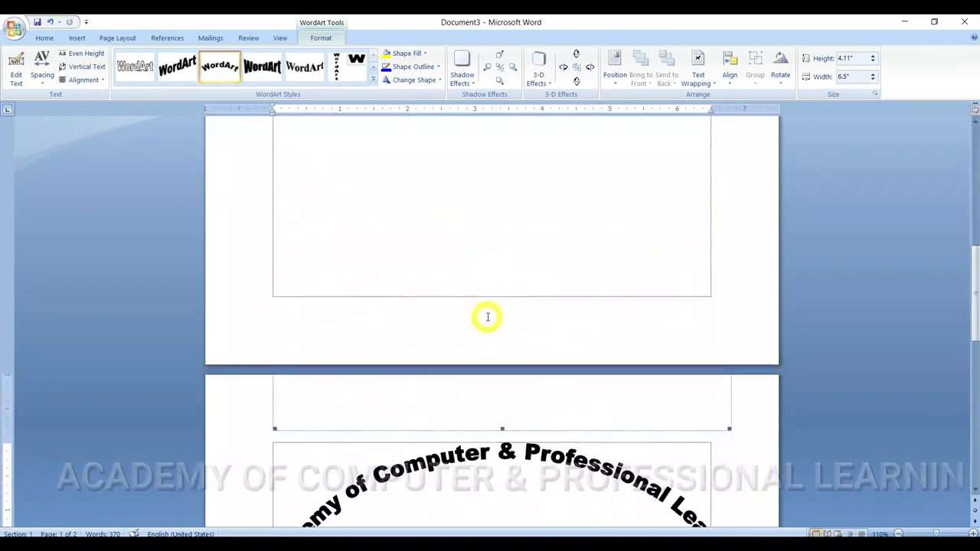
scroll(487, 320, up, 5)
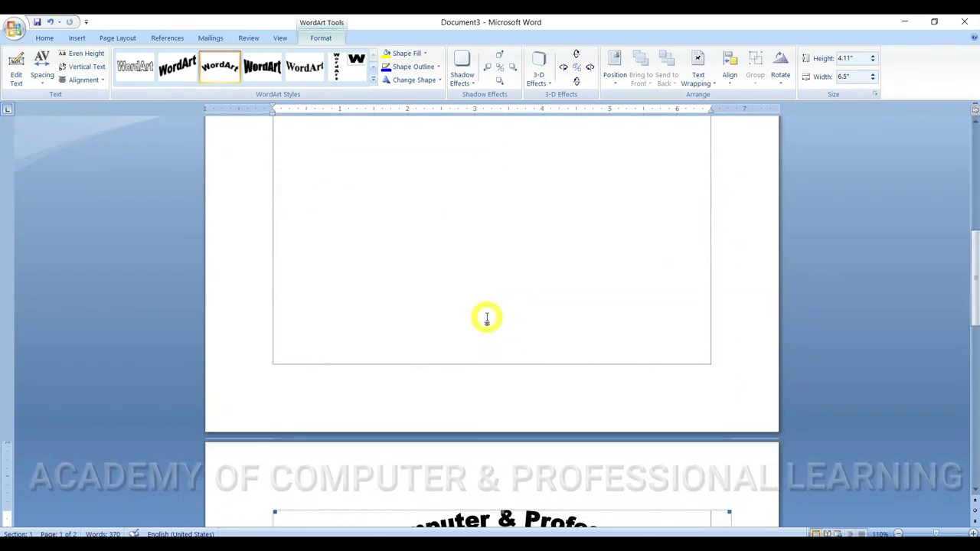
scroll(487, 319, down, 5)
scroll(486, 318, down, 3)
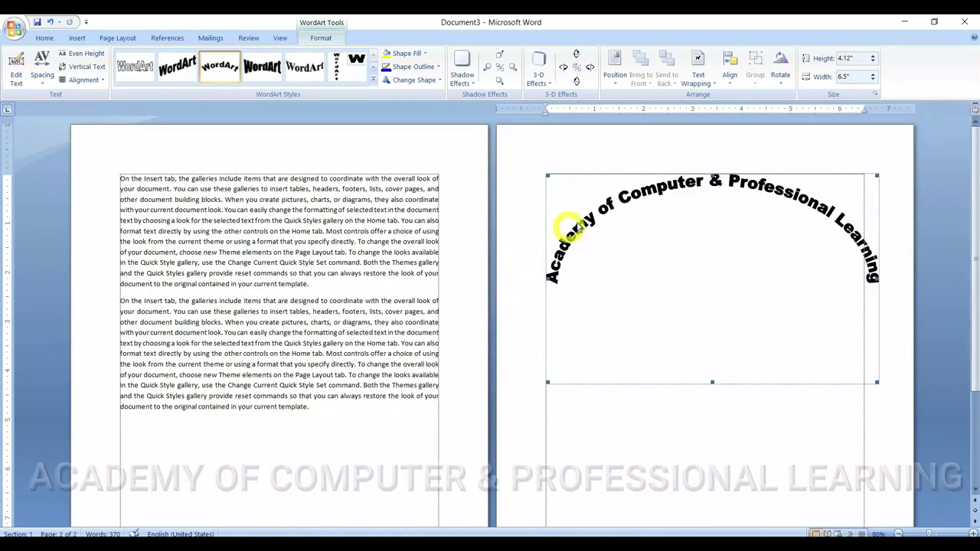
drag(608, 209, 205, 188)
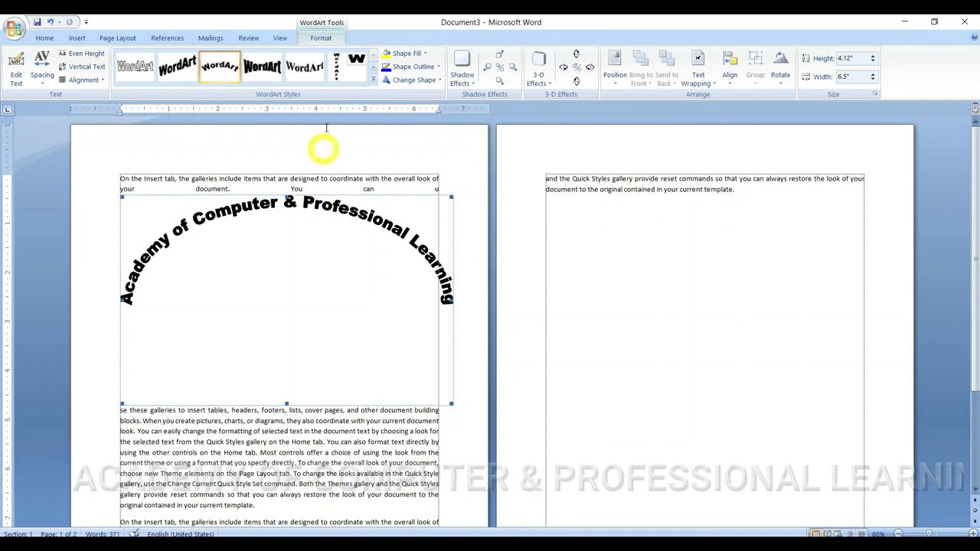
Set the WordArt's text wrapping to In Front of Text and move it up over the start of the first paragraph
click(707, 83)
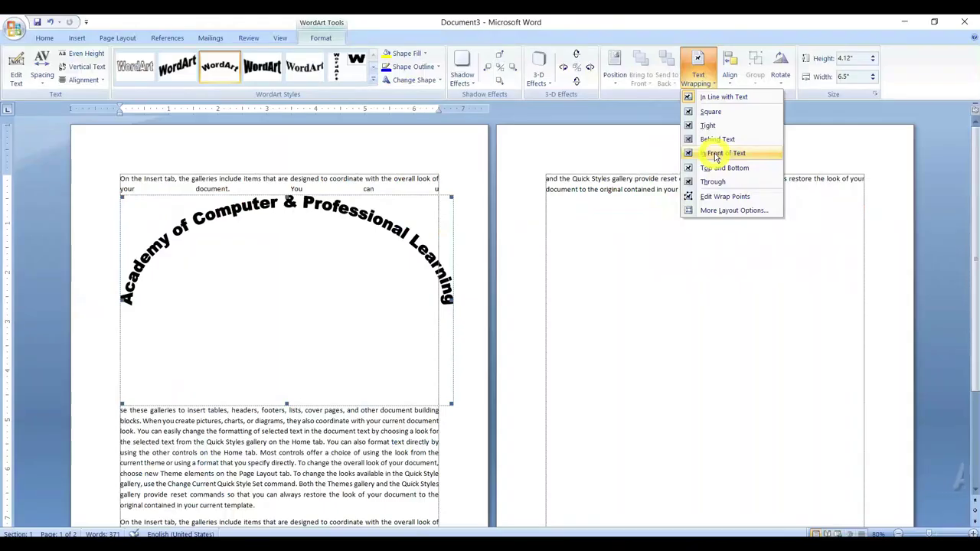
click(716, 154)
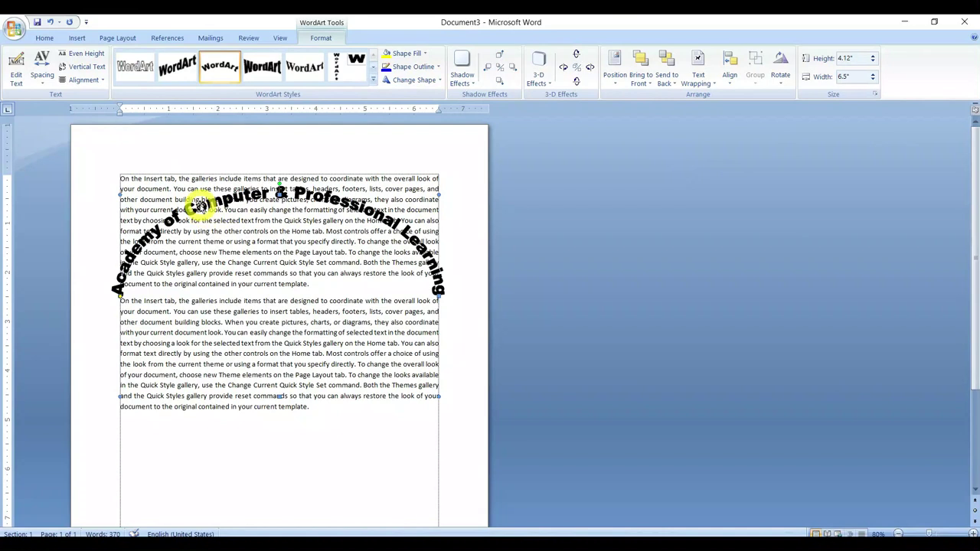
mouse_move(211, 203)
mouse_down()
mouse_move(214, 166)
mouse_move(216, 188)
mouse_up()
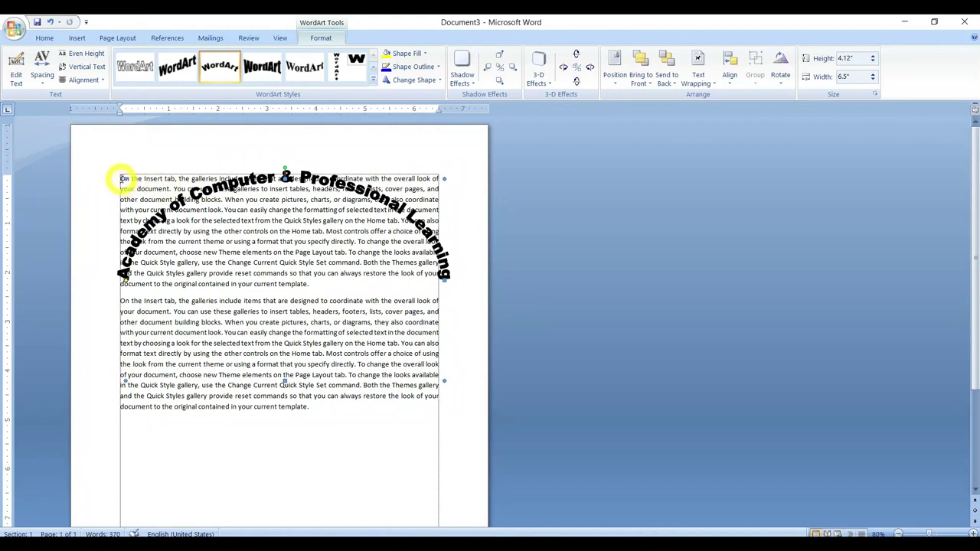
Insert blank lines above the first paragraph and move the WordArt up into the cleared space at the page's top margin
click(173, 324)
key(Return)
key(Return)
key(Return)
key(Return)
key(Return)
key(Return)
key(Return)
key(Return)
key(Return)
key(Return)
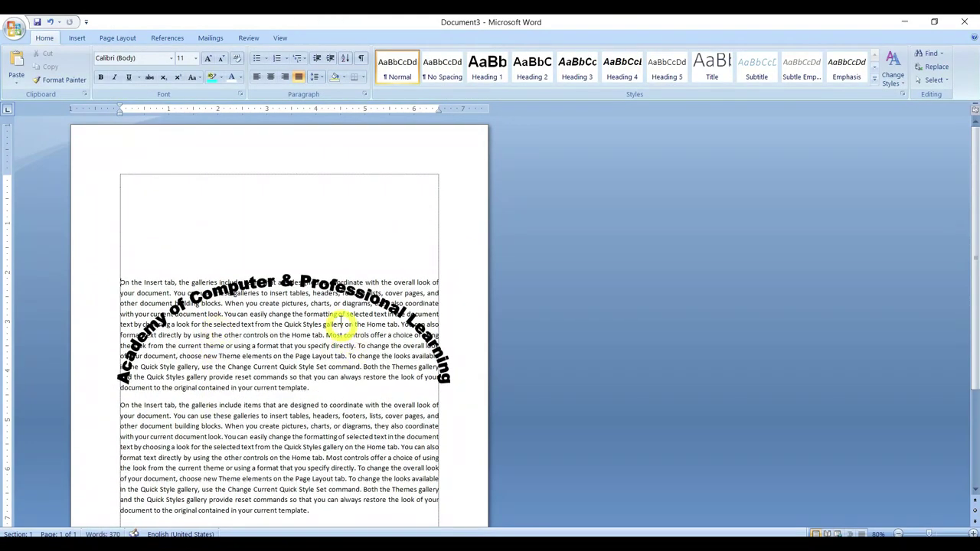
drag(305, 281, 301, 177)
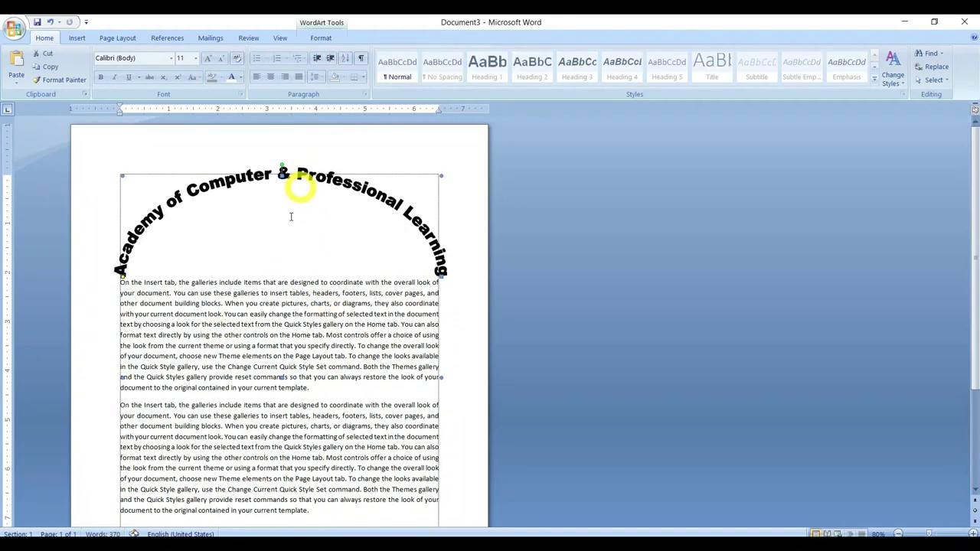
Add one more blank line before the first paragraph and nudge the WordArt slightly down
click(258, 335)
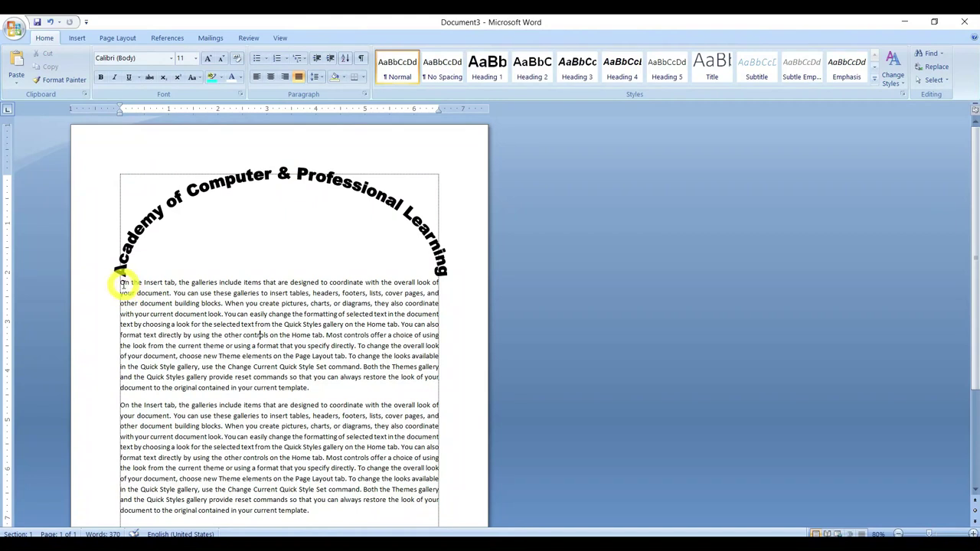
click(120, 282)
key(Return)
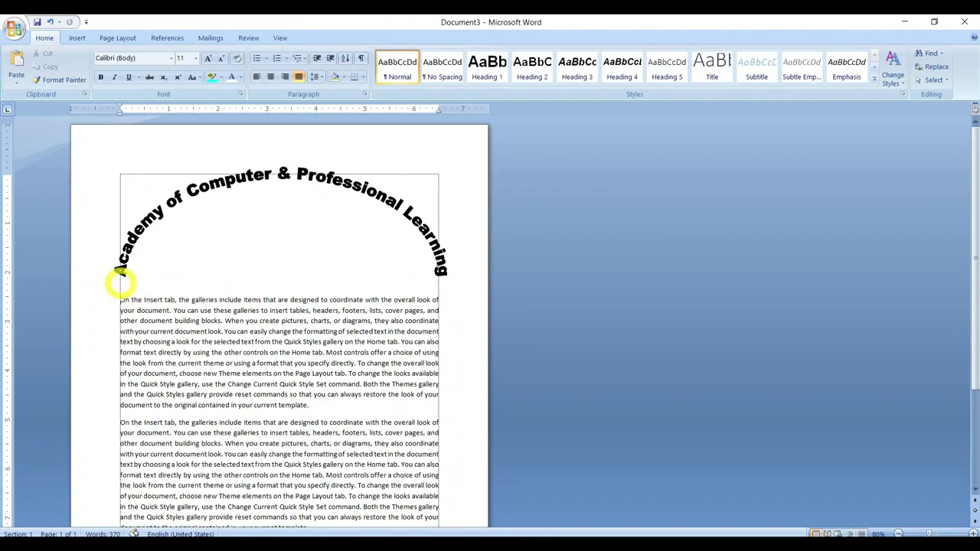
click(300, 177)
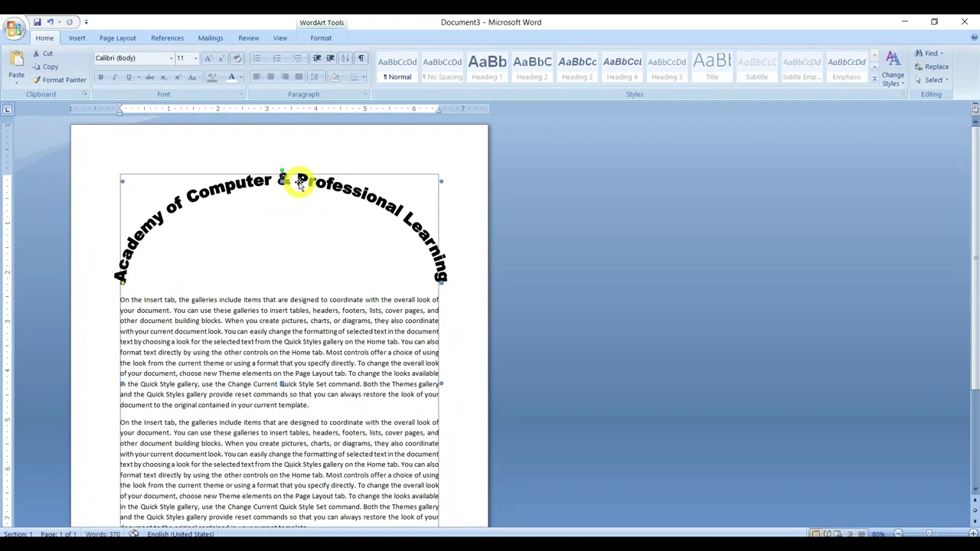
click(287, 320)
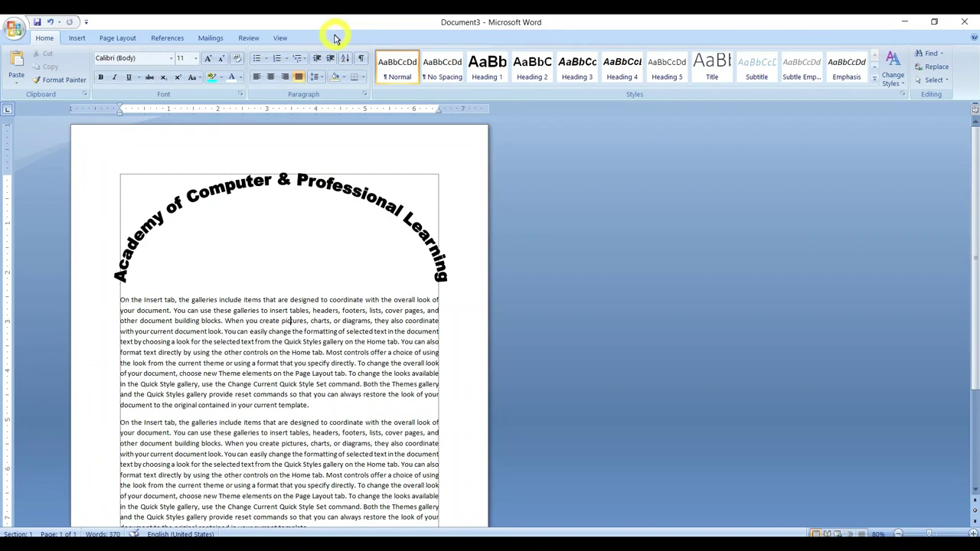
Open the WordArt's text for editing and close it without changing the wording
click(300, 179)
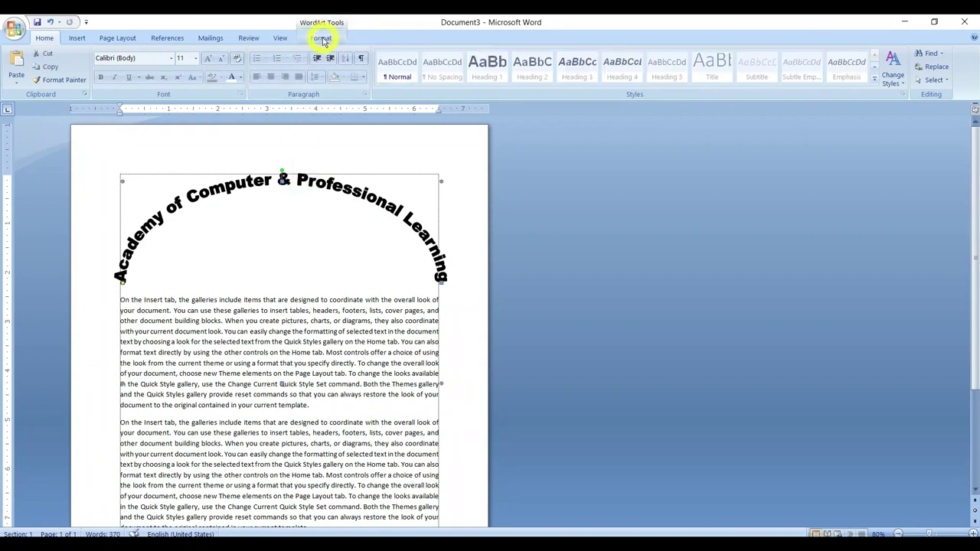
click(322, 38)
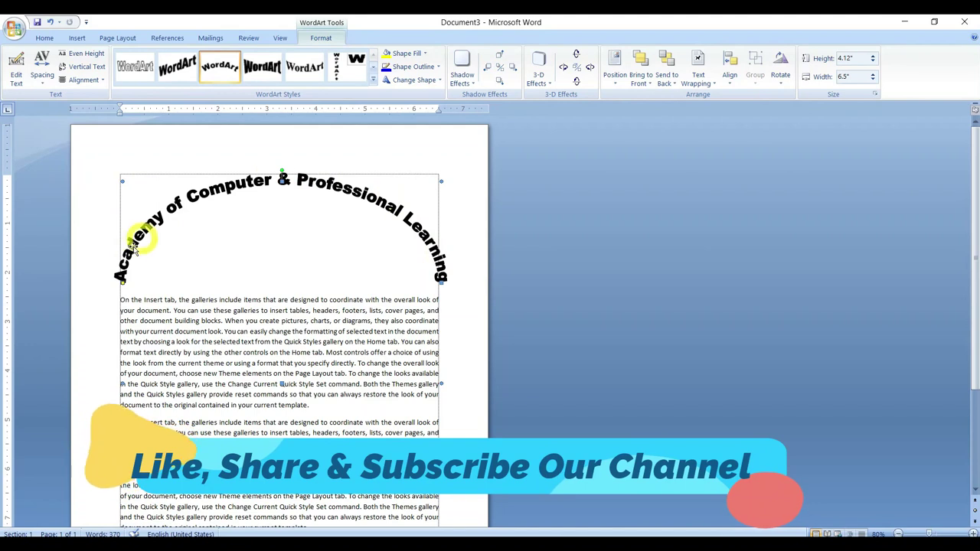
click(16, 74)
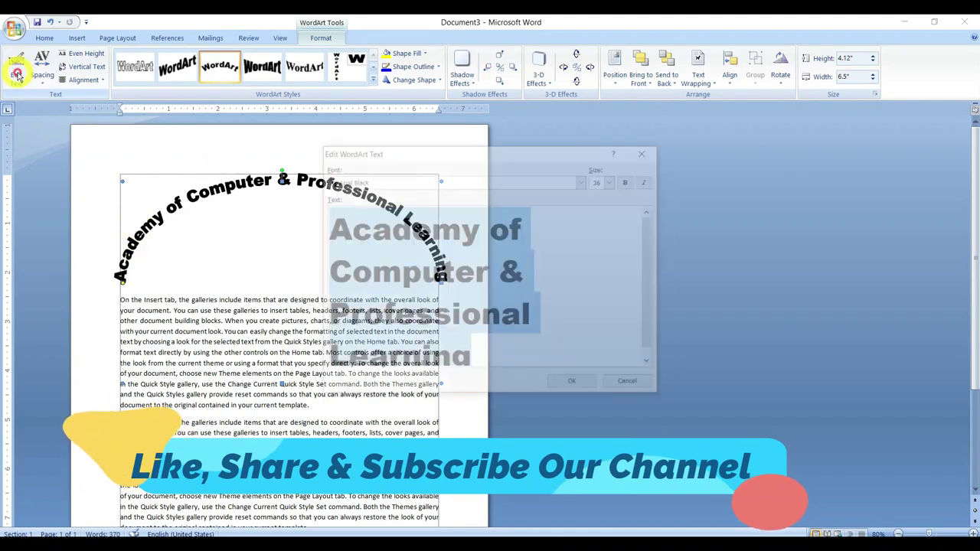
click(568, 388)
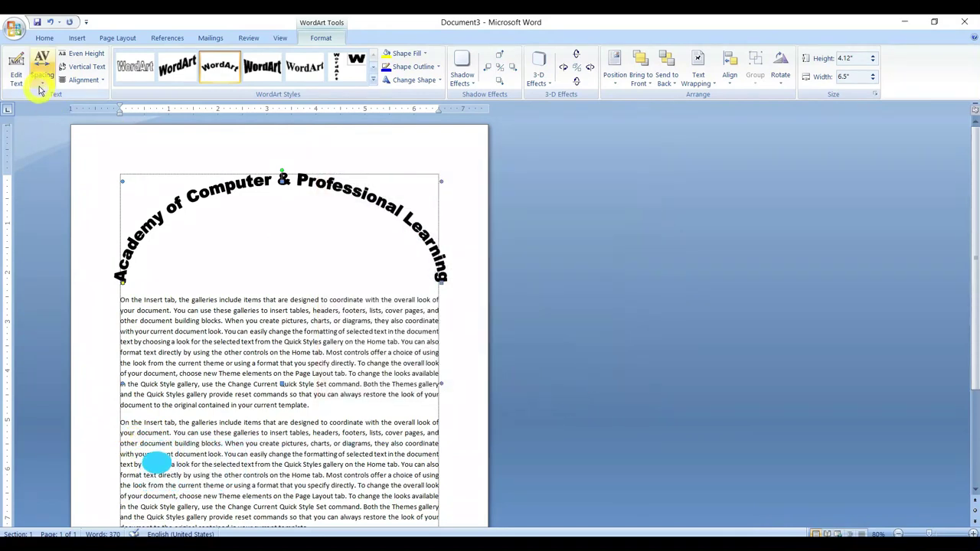
Try Even Height and Vertical Text on the WordArt, turning each off again, and view its alignment options
click(93, 53)
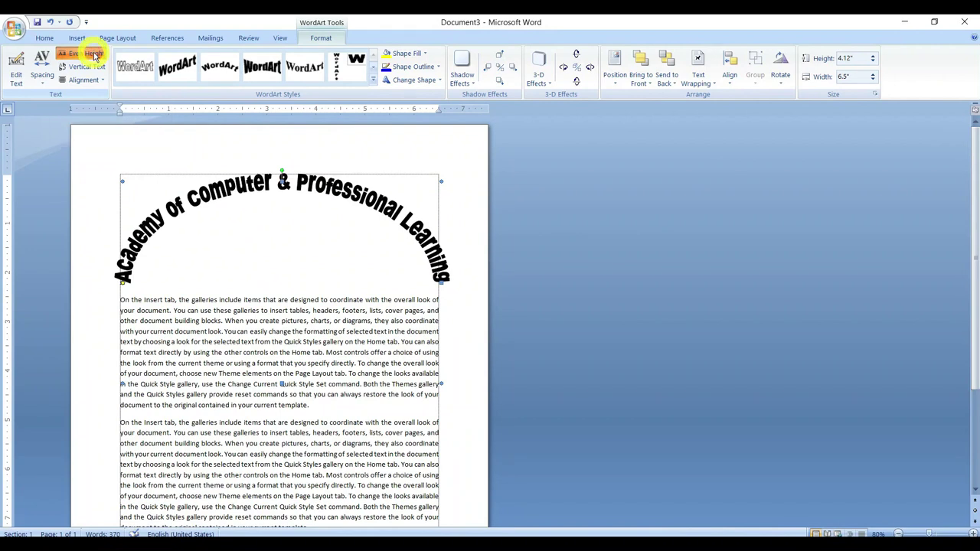
click(94, 54)
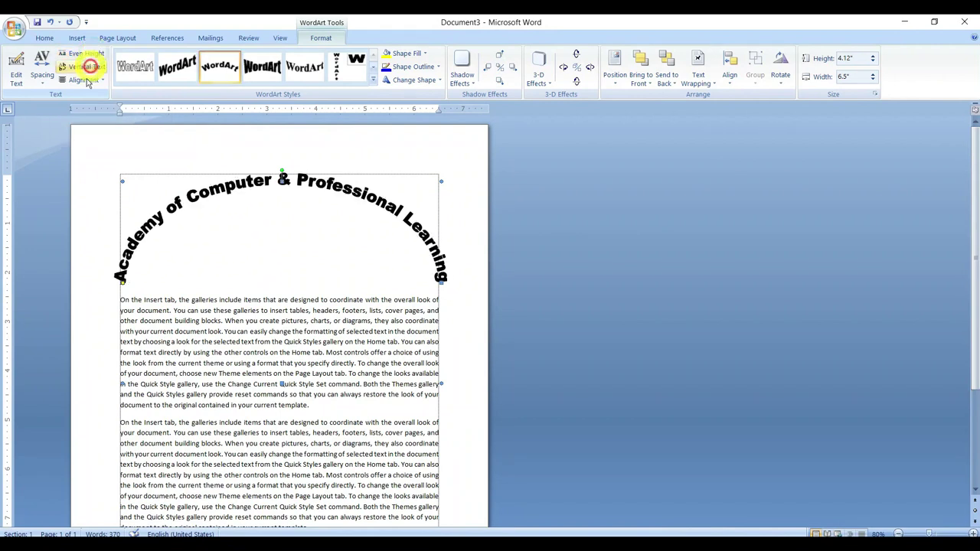
click(95, 67)
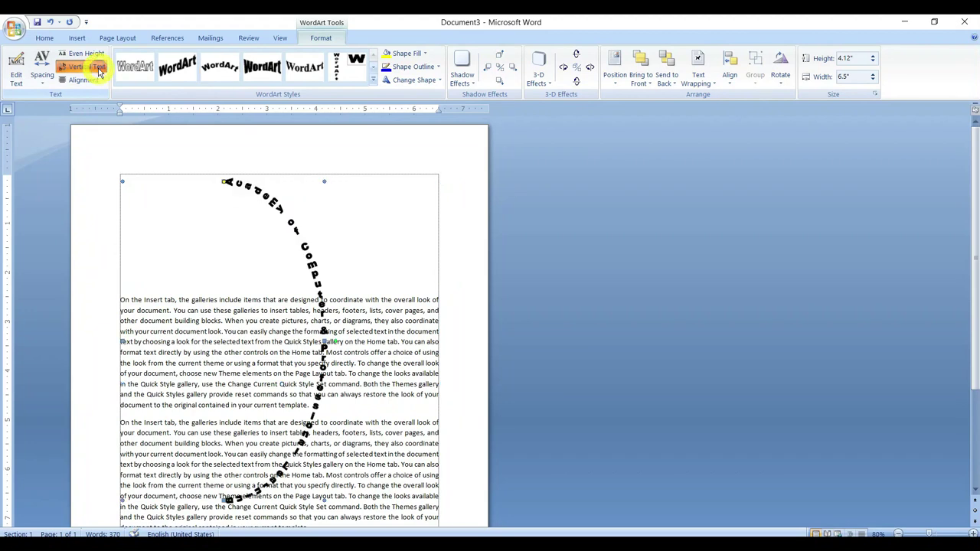
click(97, 68)
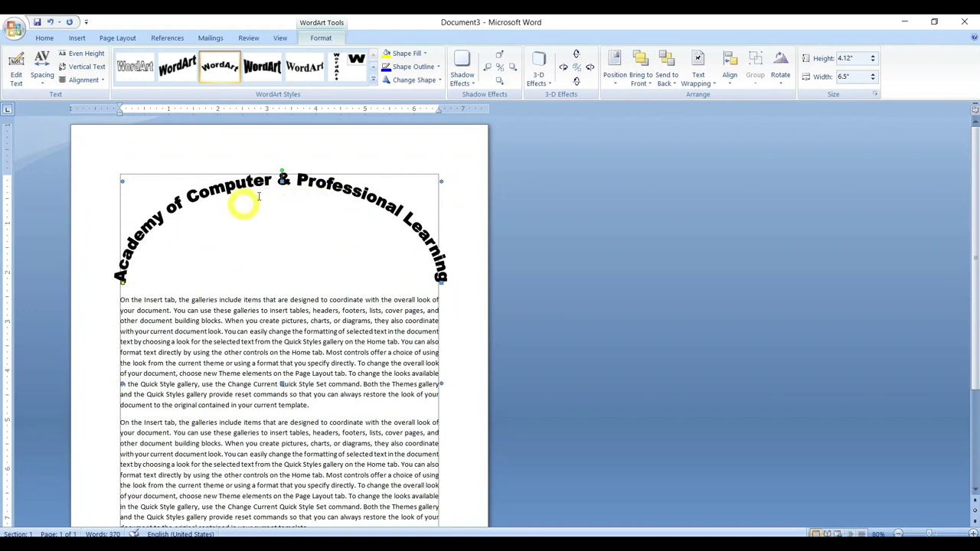
click(74, 83)
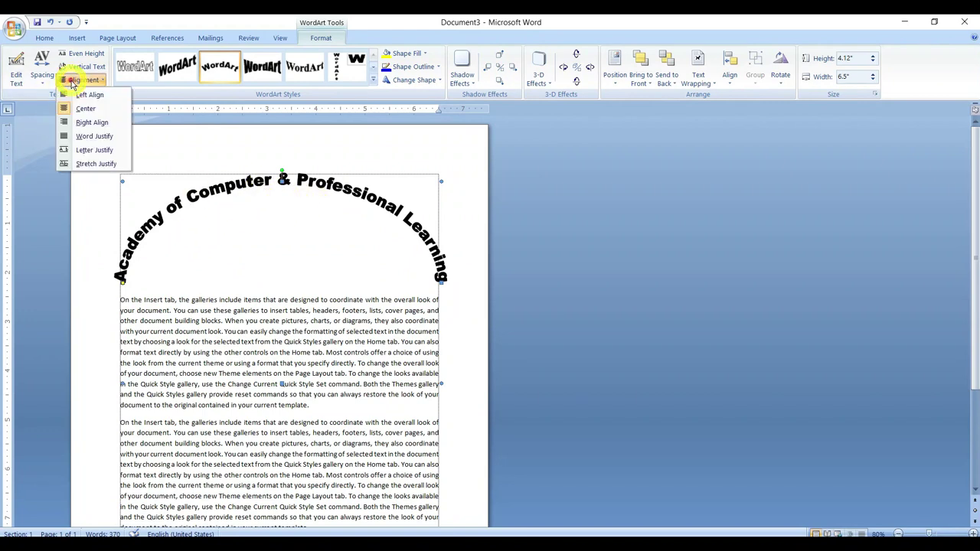
click(73, 79)
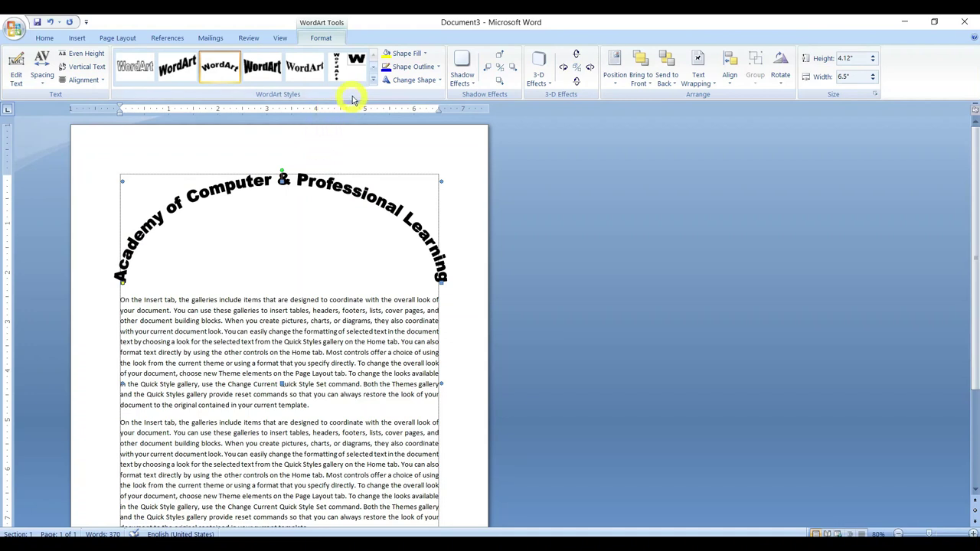
Apply the fourth WordArt style in the gallery's first row and move the WordArt up toward the top of the page
click(372, 80)
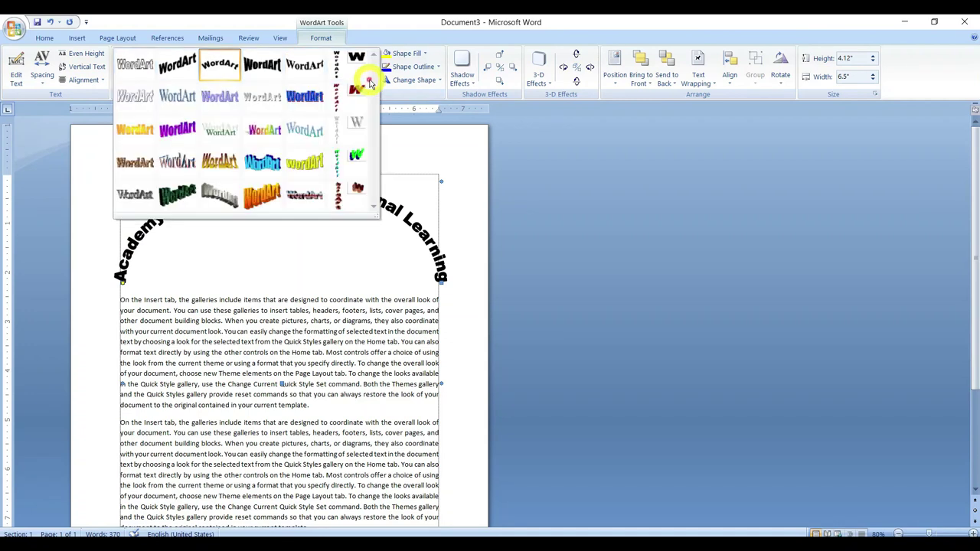
click(263, 67)
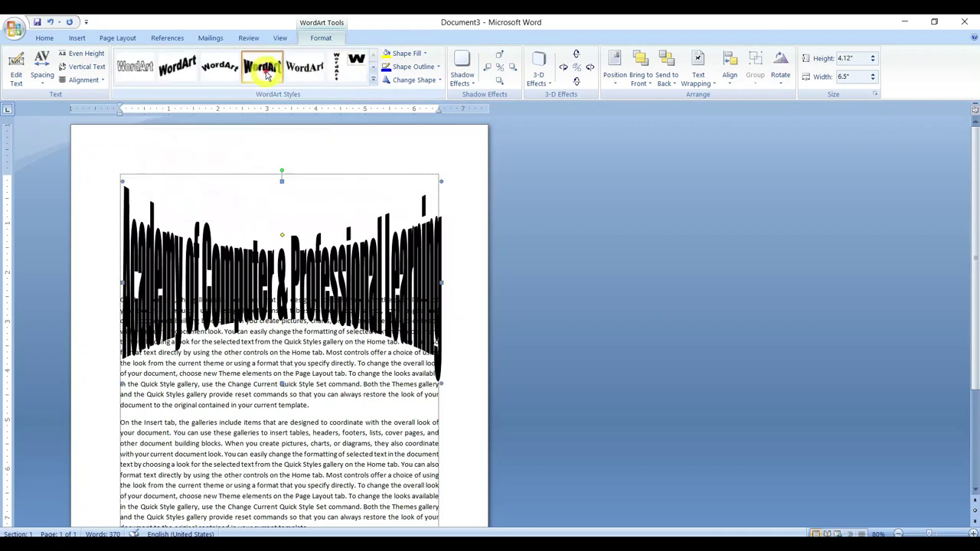
drag(293, 257, 298, 219)
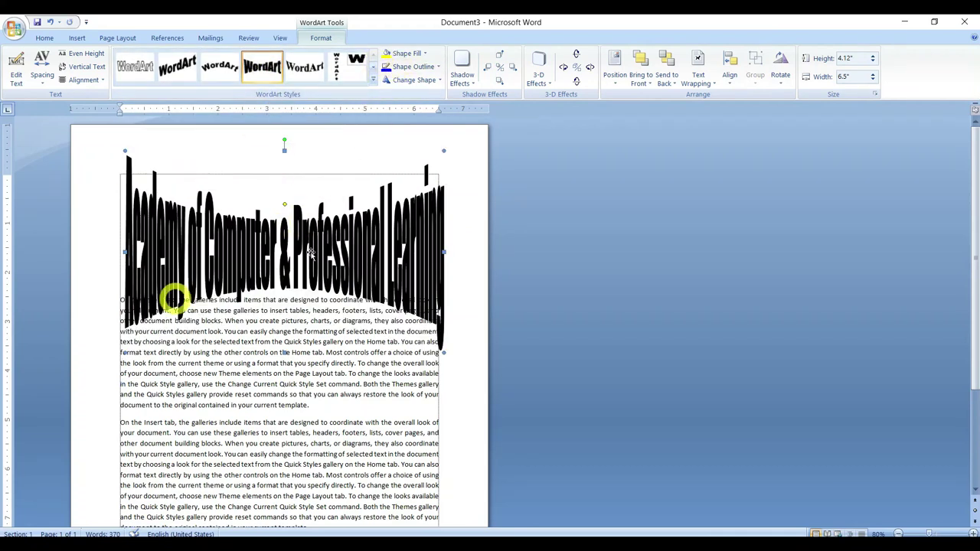
Fill the WordArt with standard red and give it a standard green outline
click(425, 56)
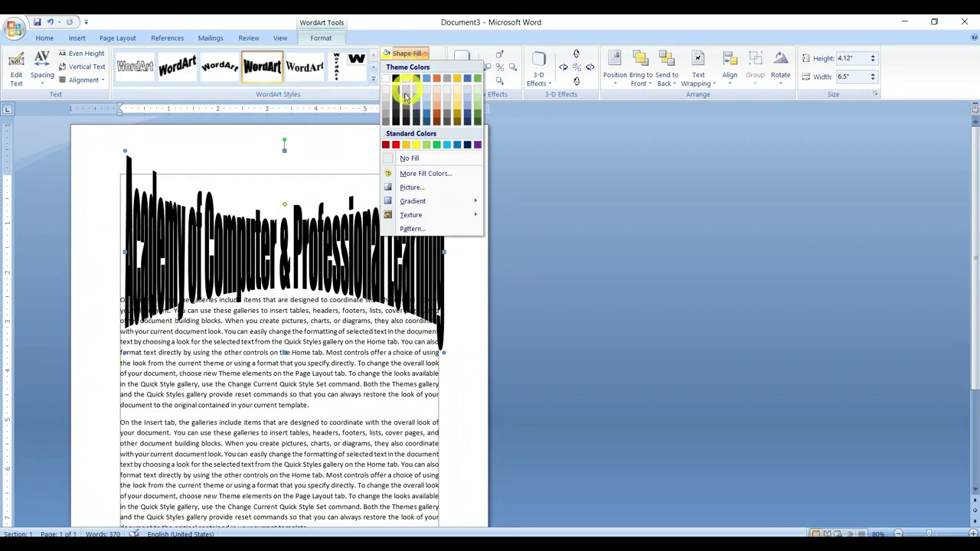
click(398, 137)
click(433, 66)
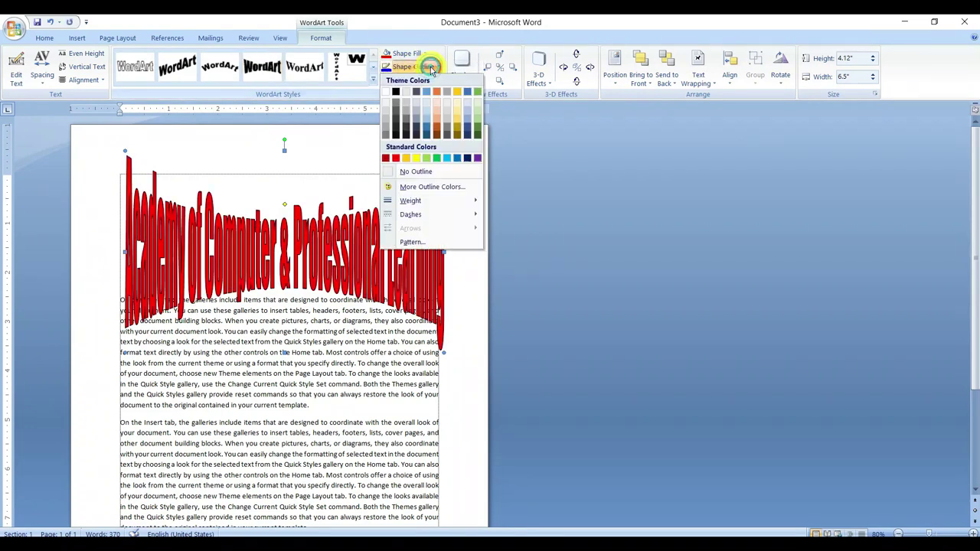
click(436, 159)
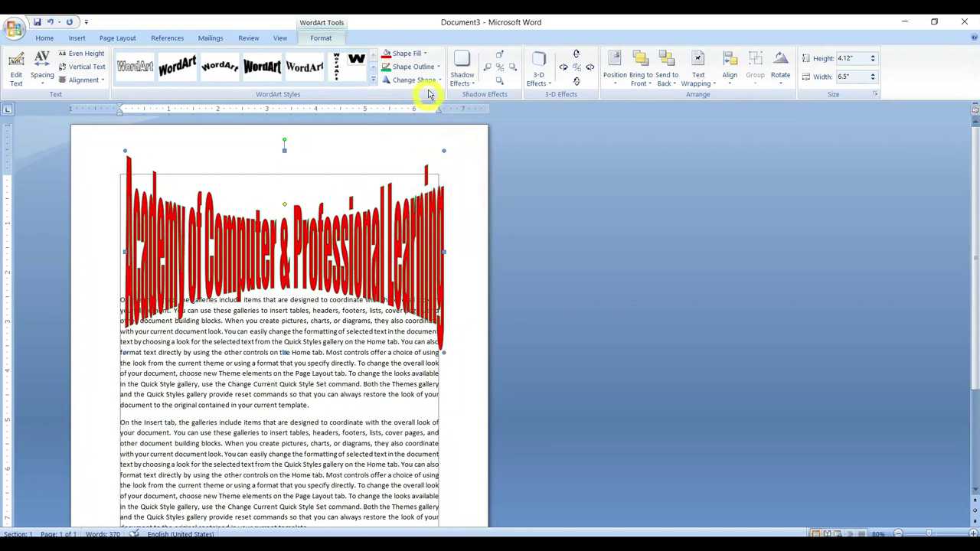
Try a wide upward diagonal pattern fill with a dark red foreground on the WordArt
click(426, 55)
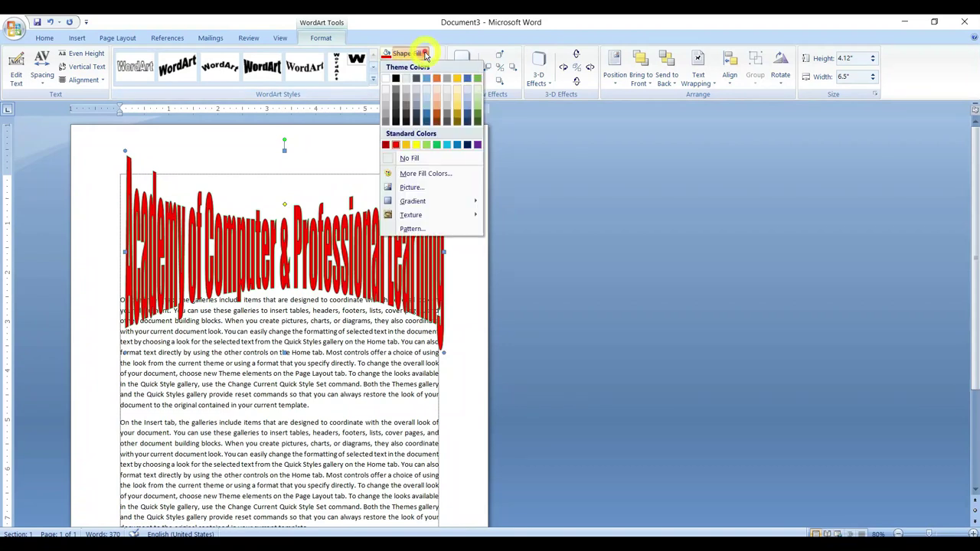
click(421, 228)
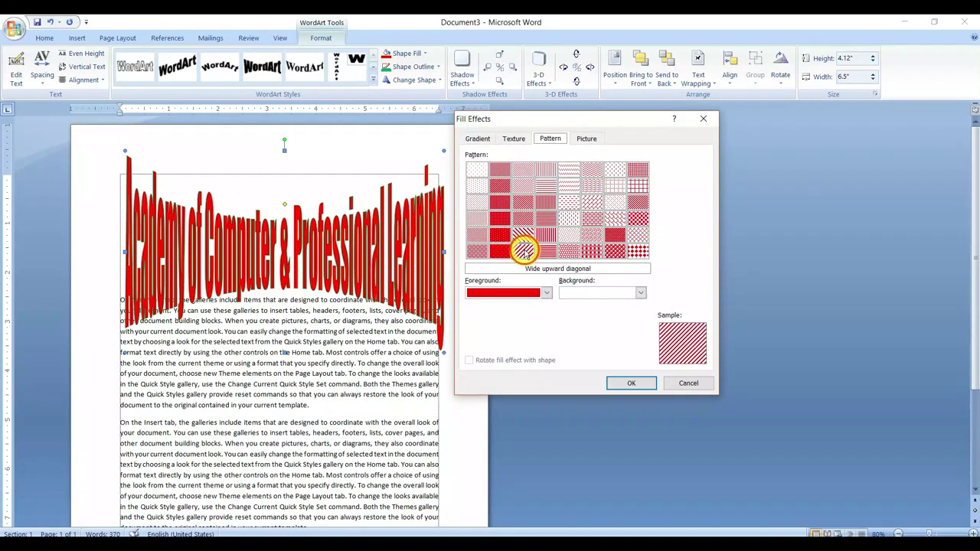
click(536, 292)
click(471, 383)
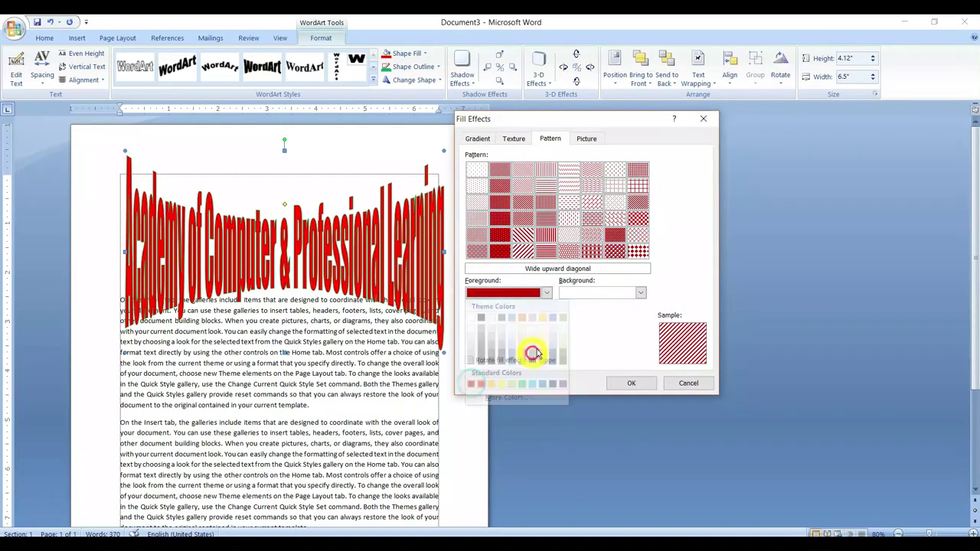
click(618, 385)
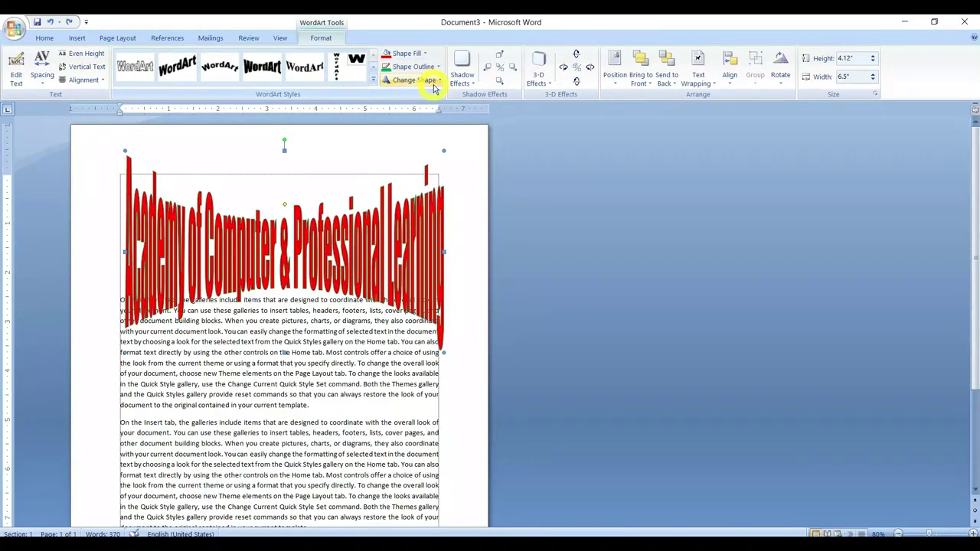
Try the fourth and fifth shapes in the first Warp row on the WordArt
click(436, 80)
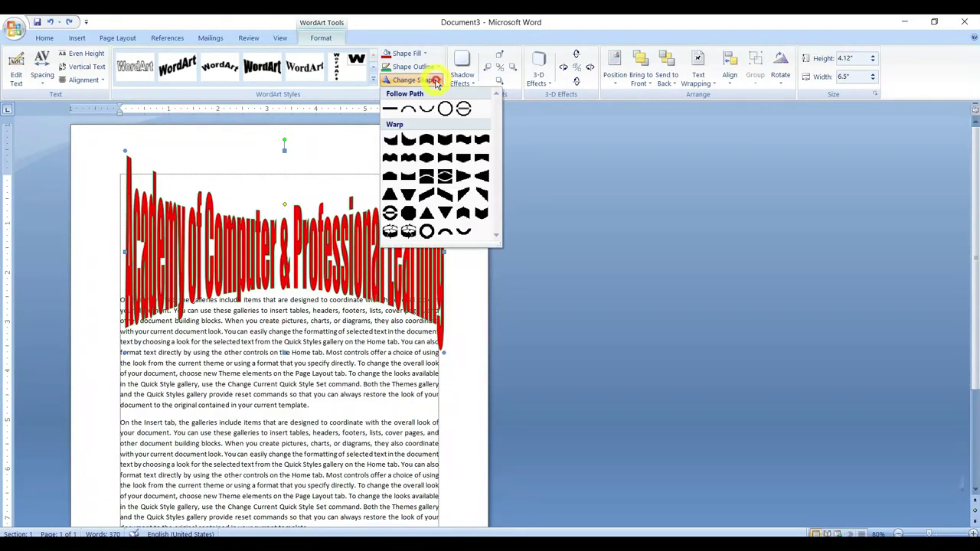
click(441, 140)
click(437, 81)
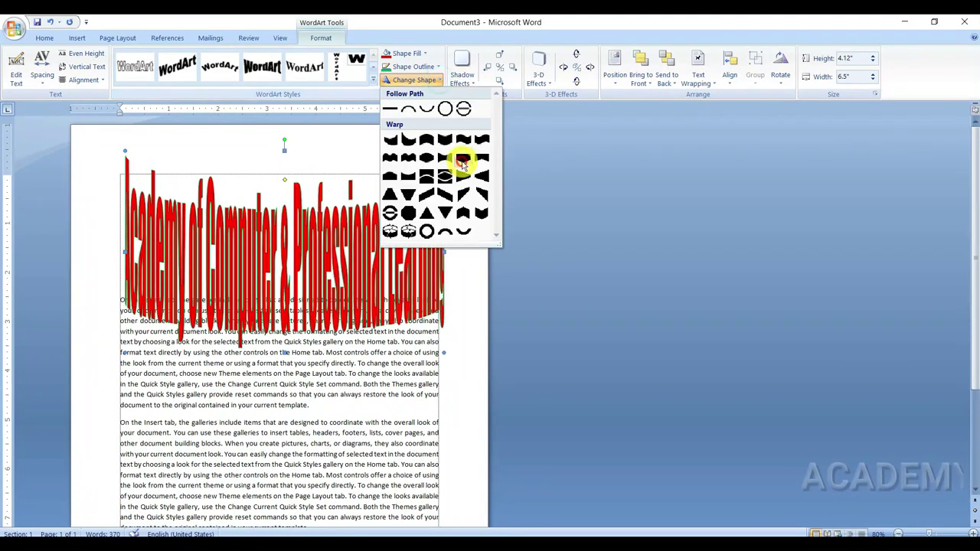
click(465, 141)
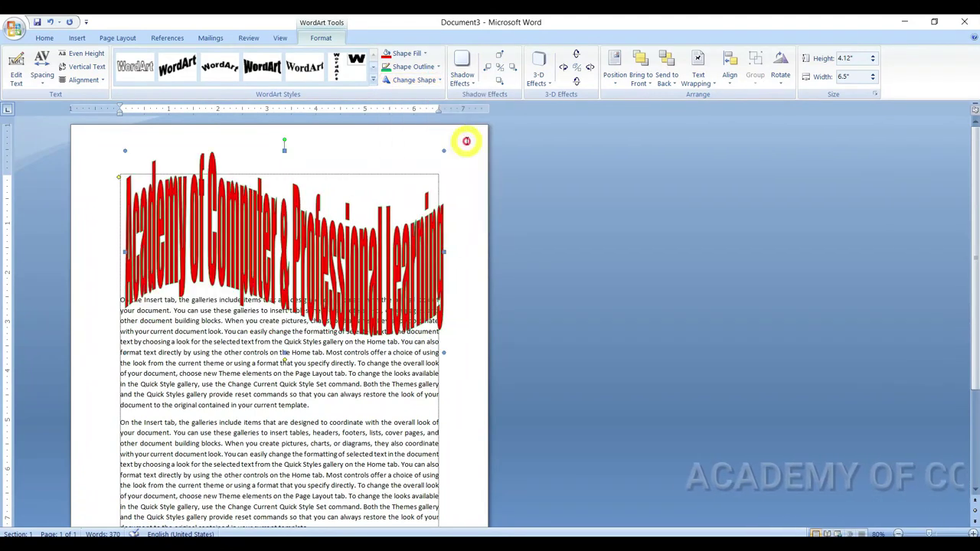
Look through the shadow effects, 3-D effects and position choices available for the WordArt
click(458, 81)
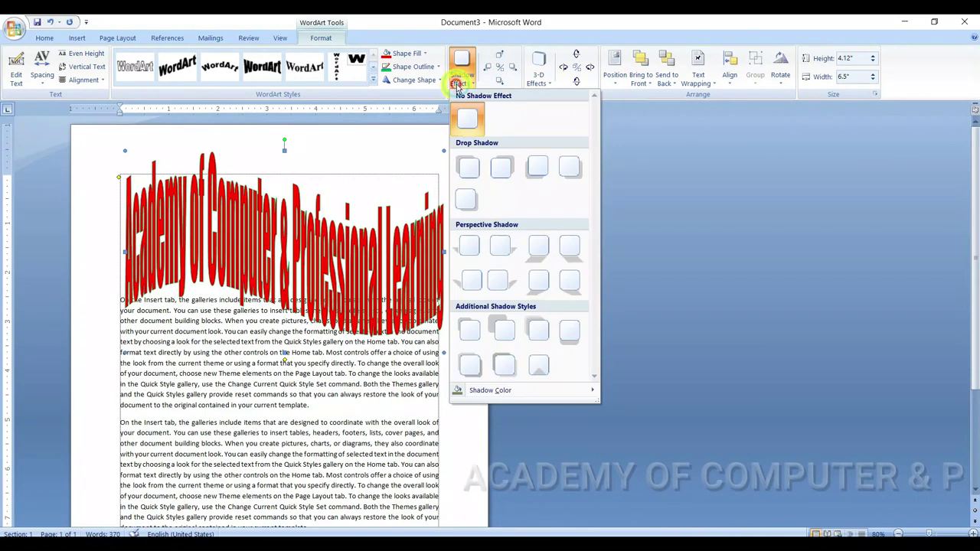
click(534, 76)
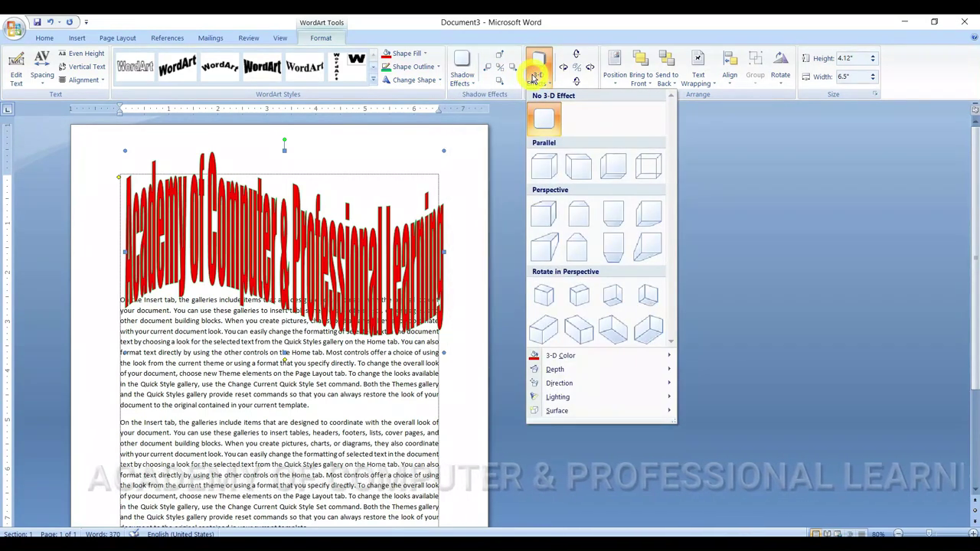
click(616, 77)
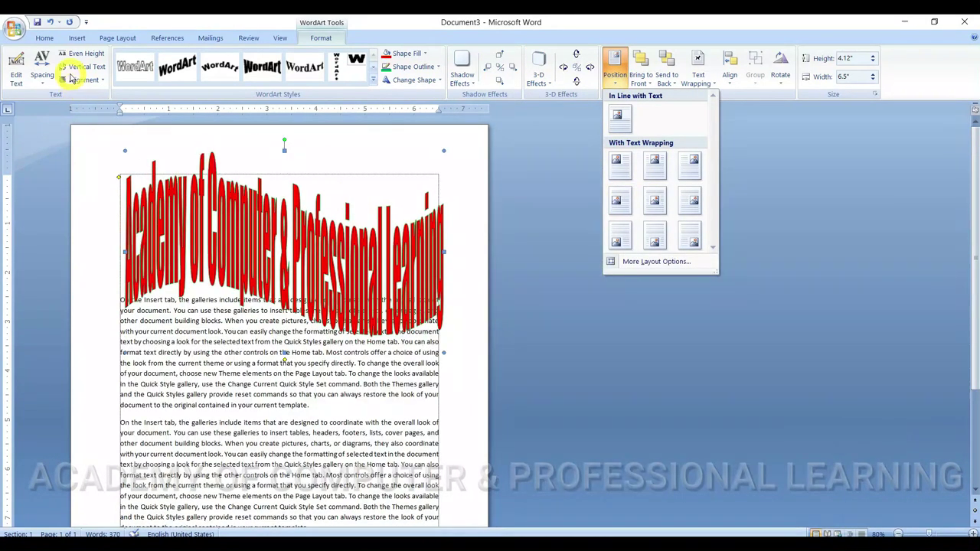
Shorten the WordArt's wording to "Academy of Computer"
click(16, 71)
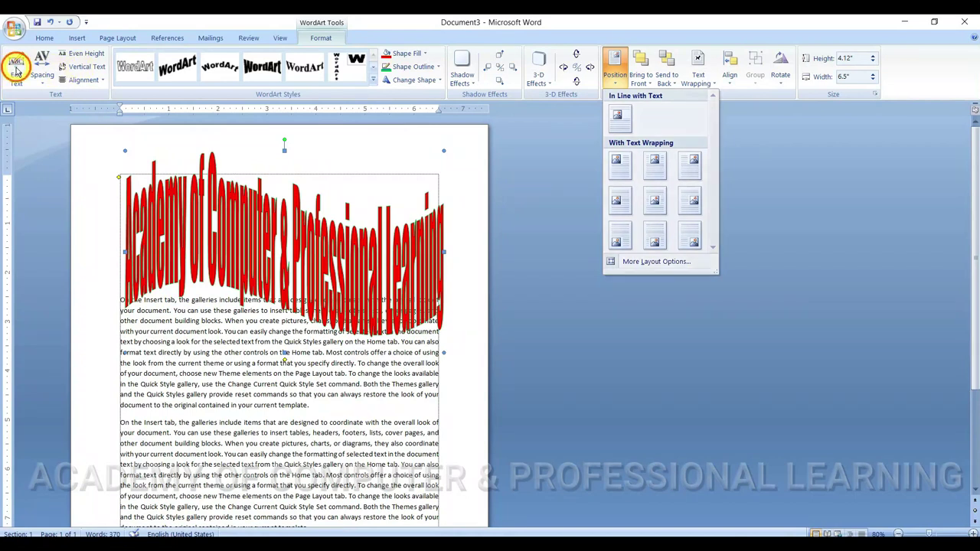
drag(603, 225, 617, 273)
key(Delete)
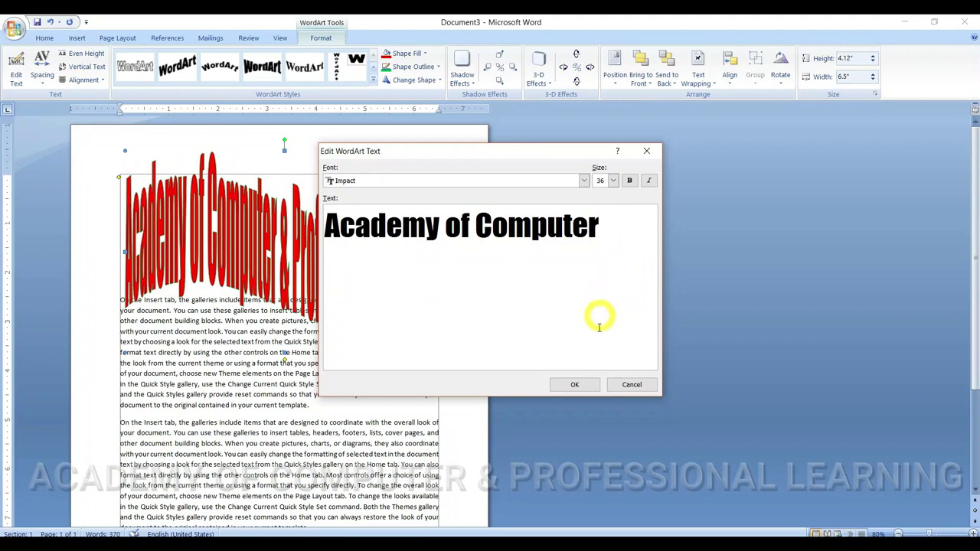
click(584, 384)
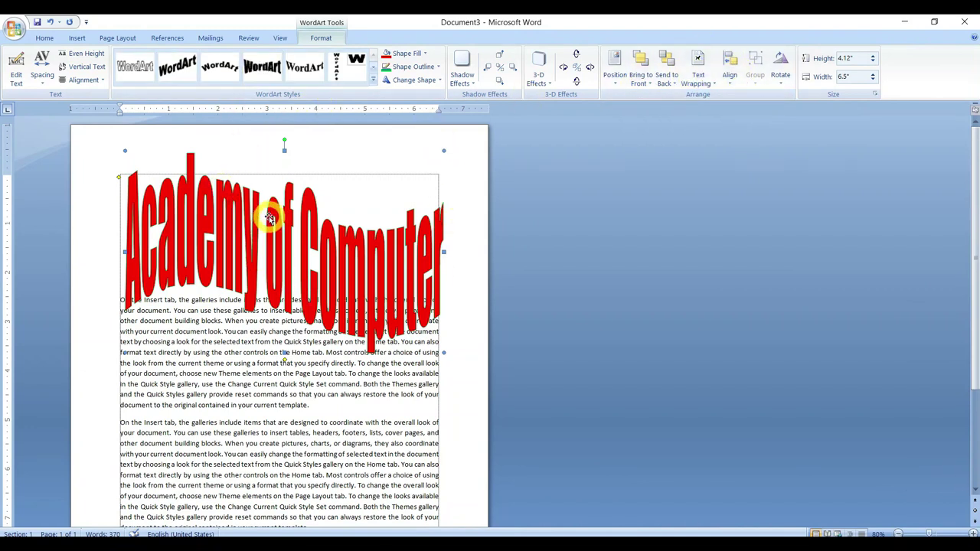
Undo the WordArt's text edit and the last two shape changes
key(ctrl+z)
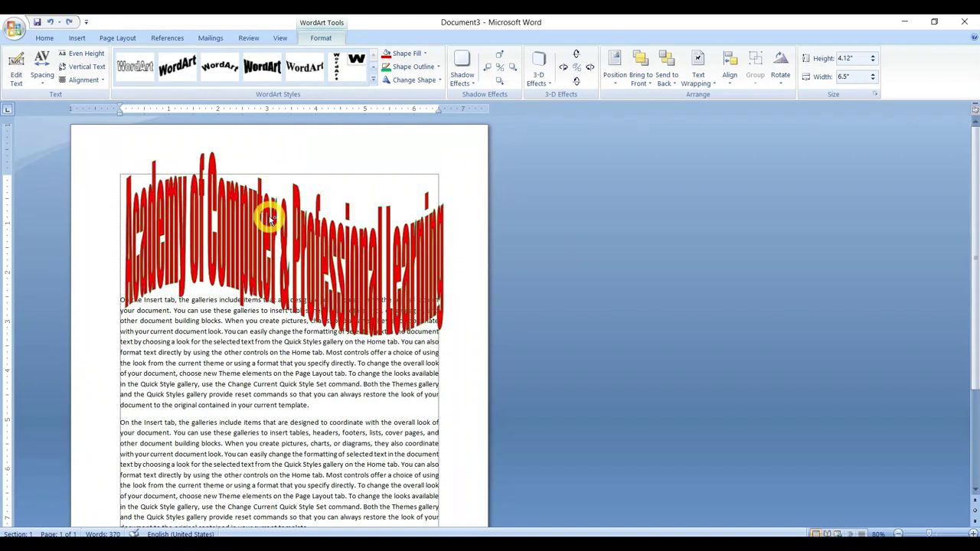
key(ctrl+z)
key(ctrl+z)
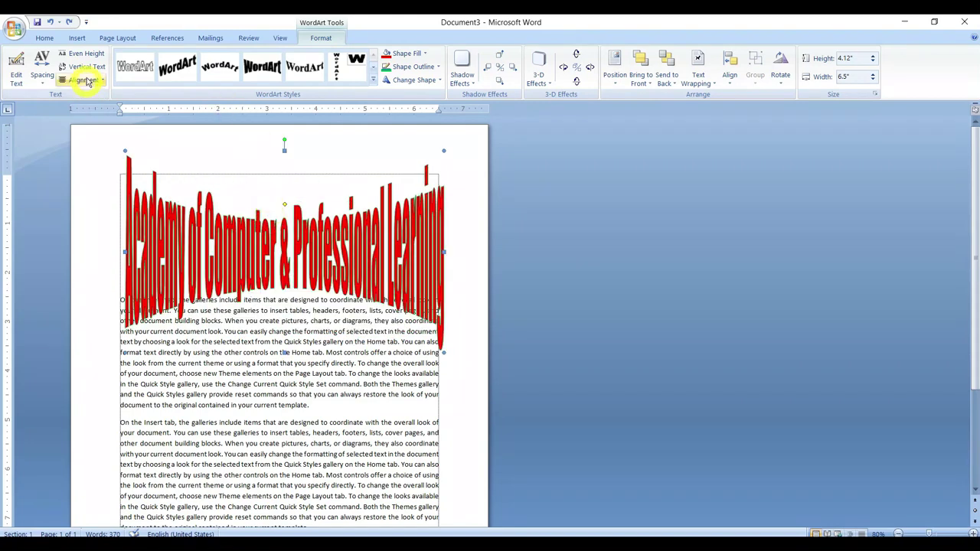
Delete the WordArt and remove the blank lines above the first paragraph
click(85, 37)
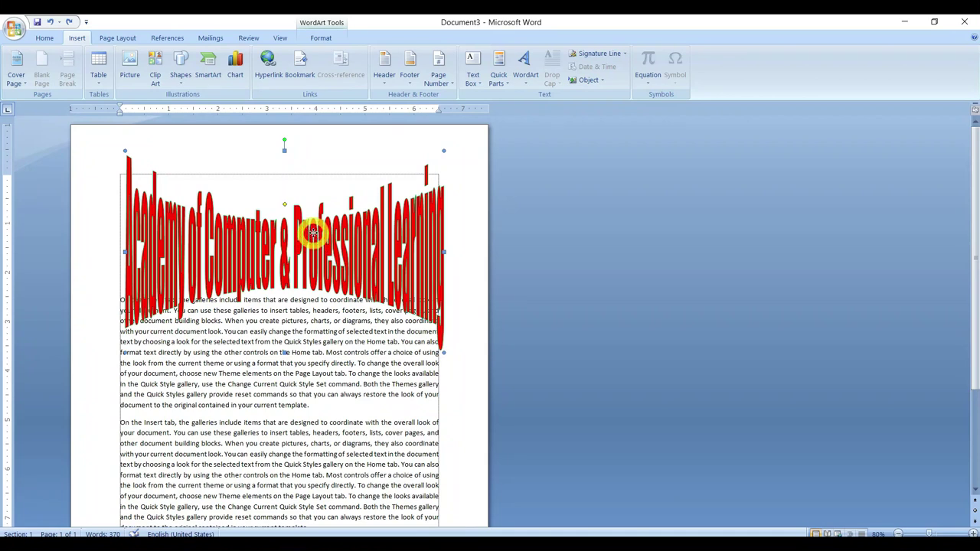
key(Delete)
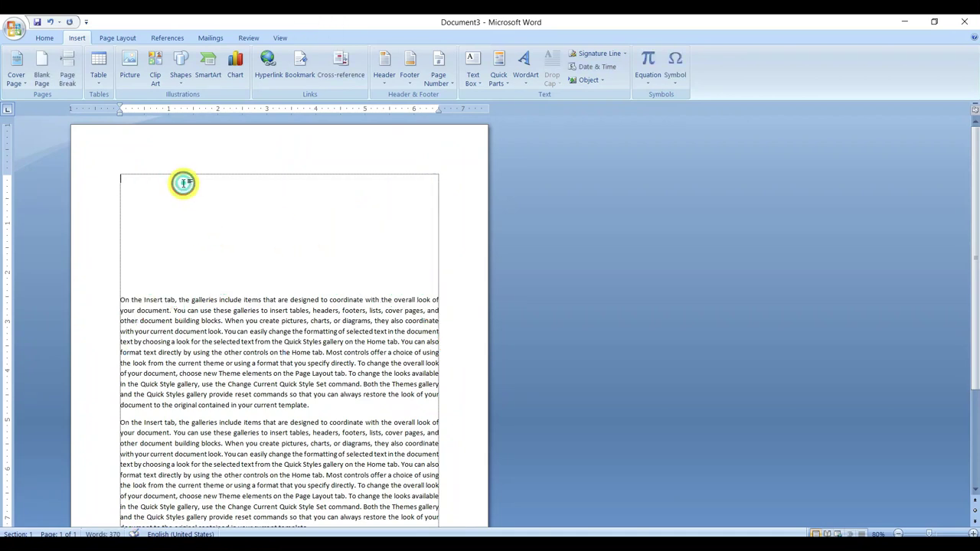
key(Delete)
key(Delete)
key(Delete)
key(Delete)
key(Delete)
key(Delete)
key(Delete)
key(Delete)
key(Delete)
key(Delete)
key(Delete)
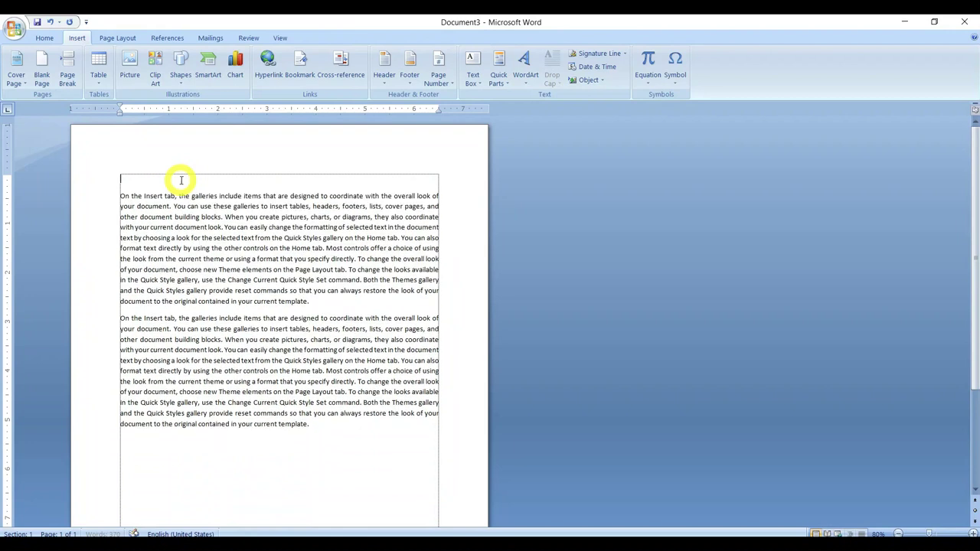
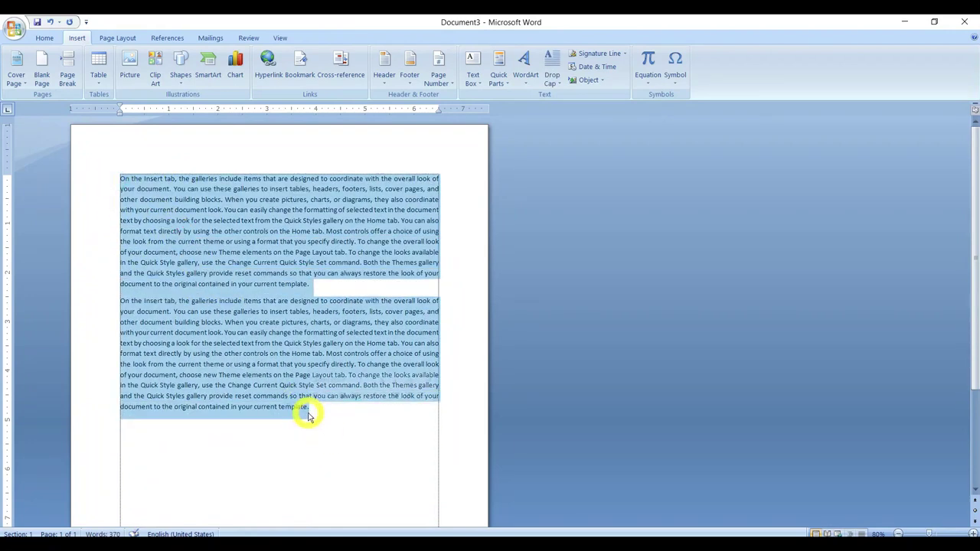
Duplicate the two "On the Insert tab" paragraphs once at the end of the document
key(ctrl+End)
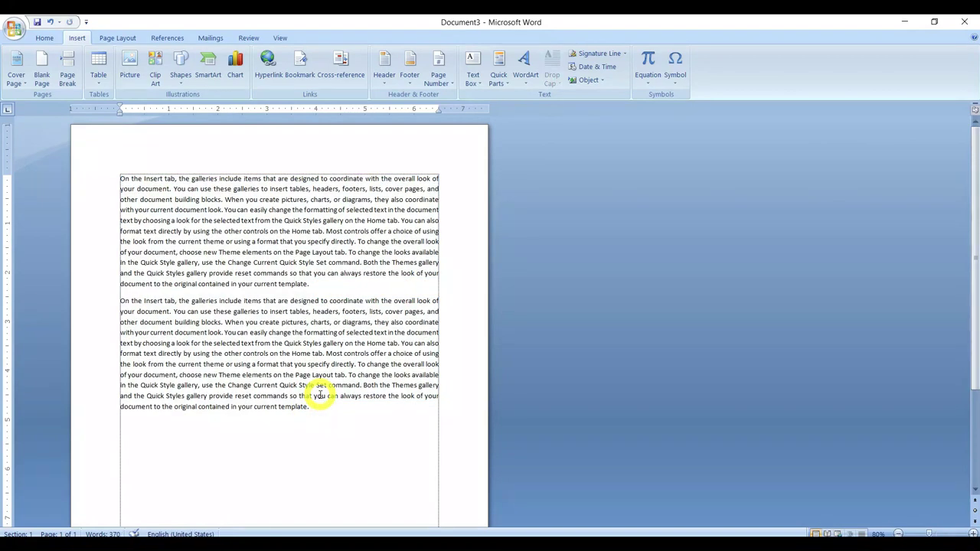
text(On the Insert tab, the galleries include items that are designed to coordinate with the overall look of your document. You can use these galleries to insert tables, headers, footers, lists, cover pages, and other document building blocks. When you create pictures, charts, or diagrams, they also coordinate with your current document look. You can easily change the formatting of selected text in the document text by choosing a look for the selected text from the Quick Styles gallery on the Home tab. You can also format text directly by using the other controls on the Home tab. Most controls offer a choice of using the look from the current theme or using a format that you specify directly. To change the overall look of your document, choose new Theme elements on the Page Layout tab. To change the looks available in the Quick Style gallery, use the Change Current Quick Style Set command. Both the Themes gallery and the Quick Styles gallery provide reset commands so that you can always restore the look of your document to the original contained in your current template.)
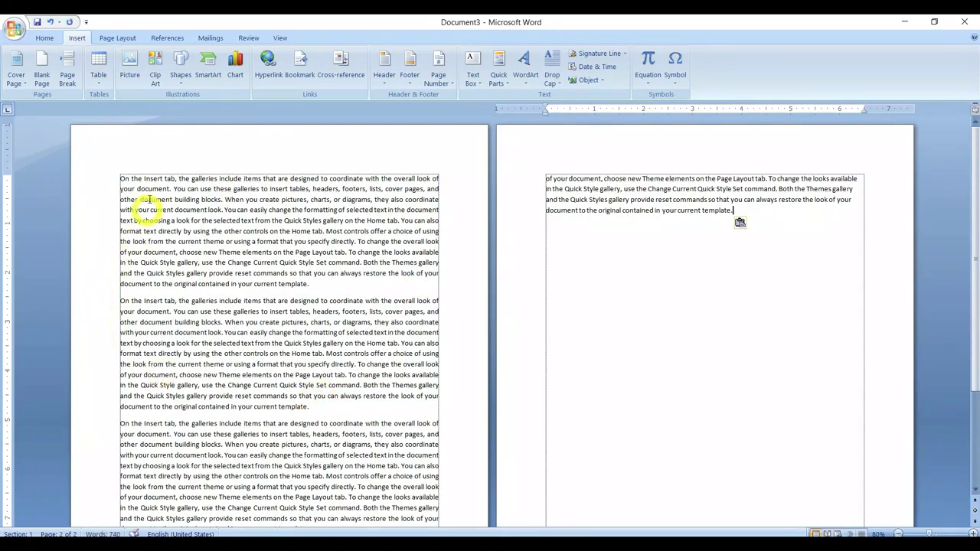
Apply a Dropped drop cap to the first paragraph and place the cursor back in its text
click(152, 187)
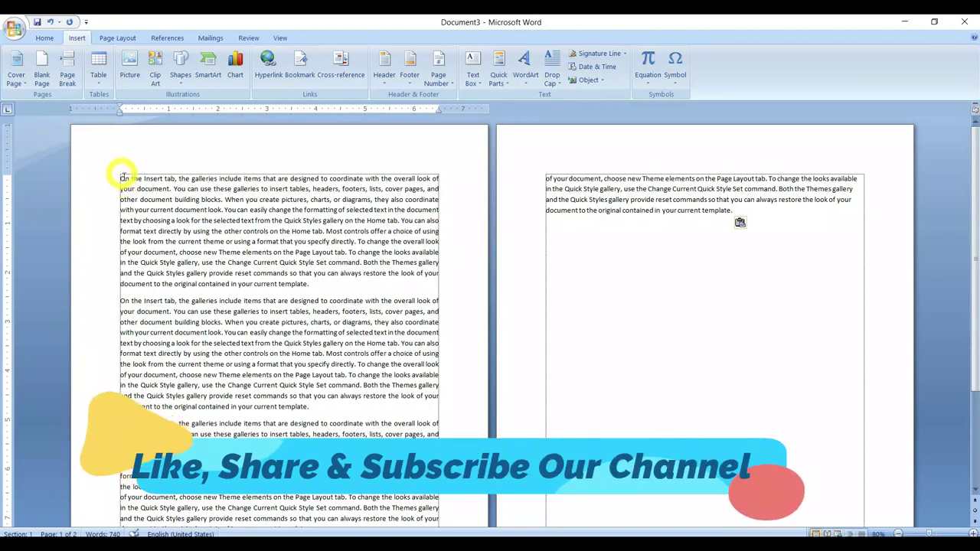
click(151, 189)
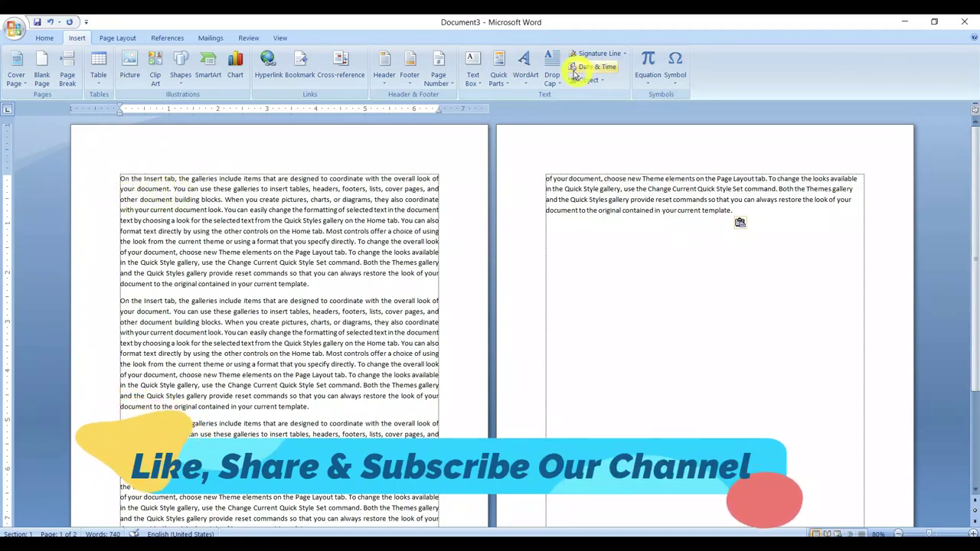
click(547, 80)
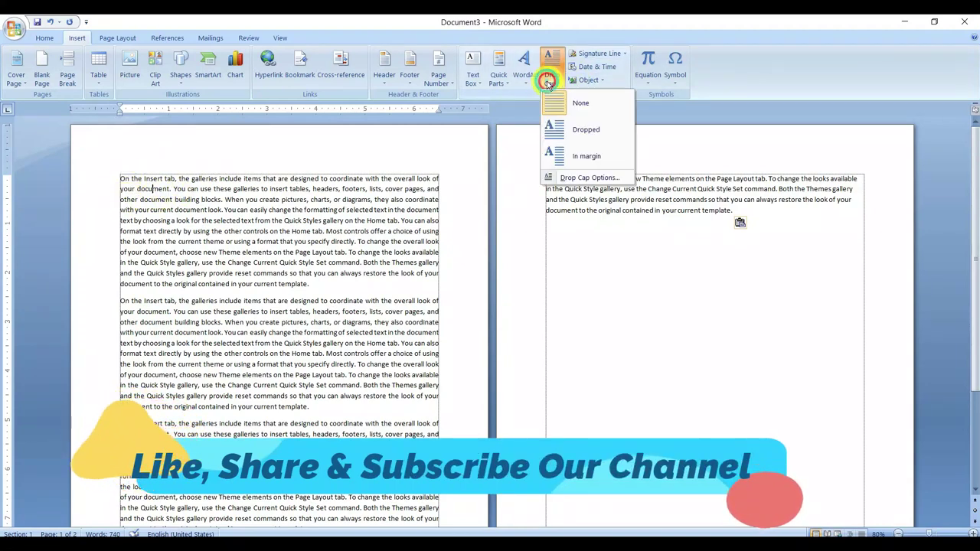
click(554, 129)
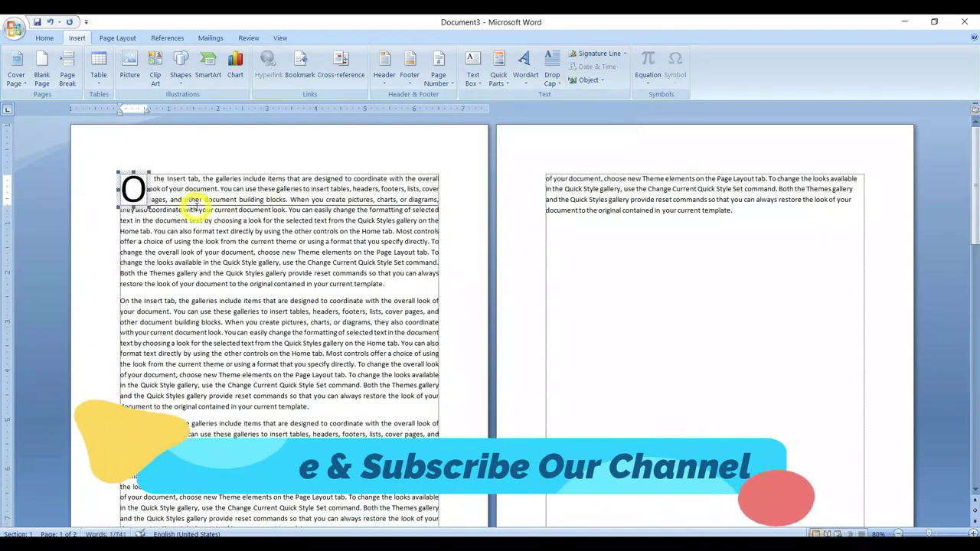
ctrl+scroll(192, 206, up, 8)
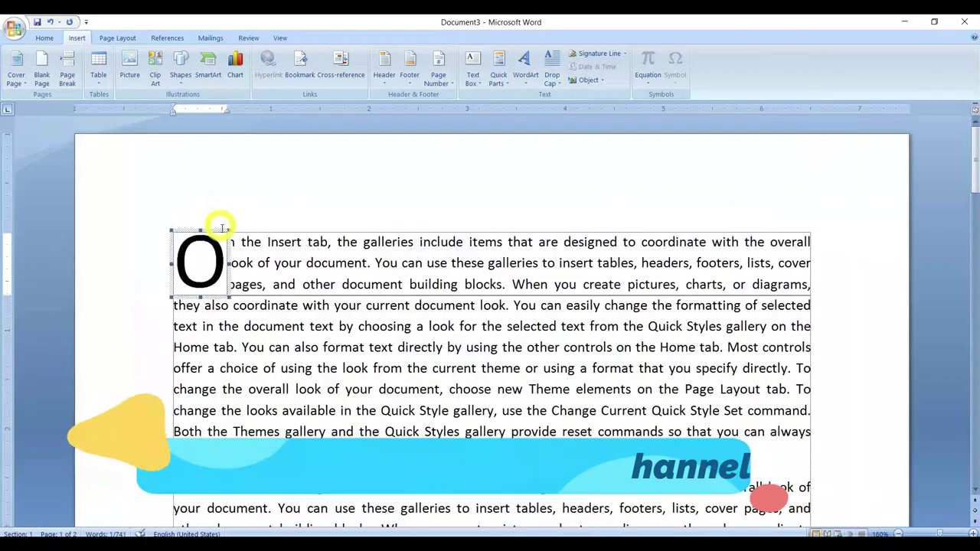
click(251, 267)
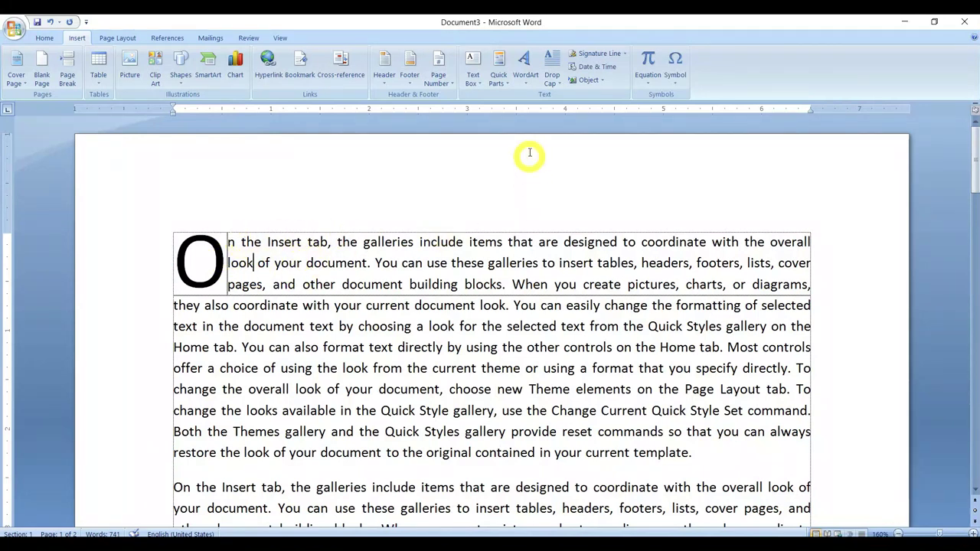
Set the first paragraph's drop cap to two lines, and remove the drop cap again
click(548, 80)
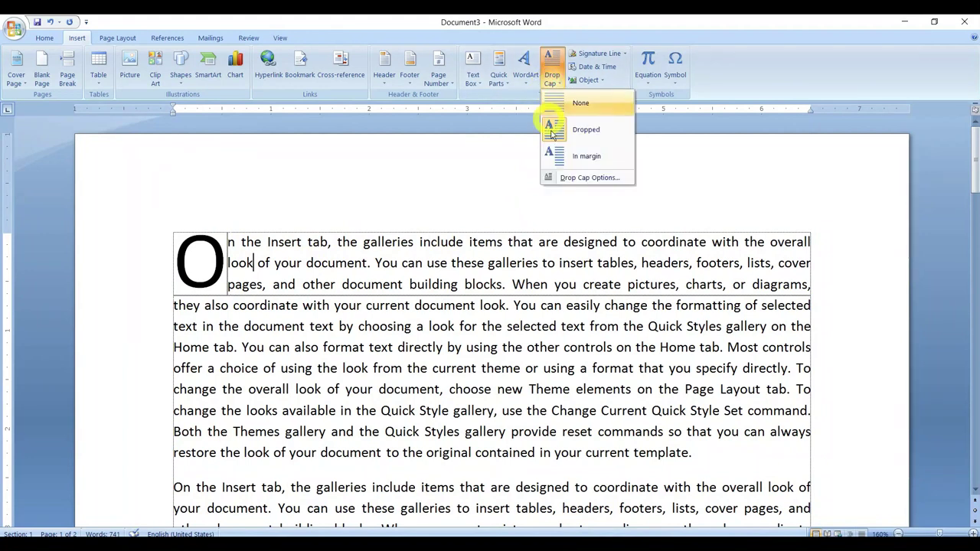
click(567, 179)
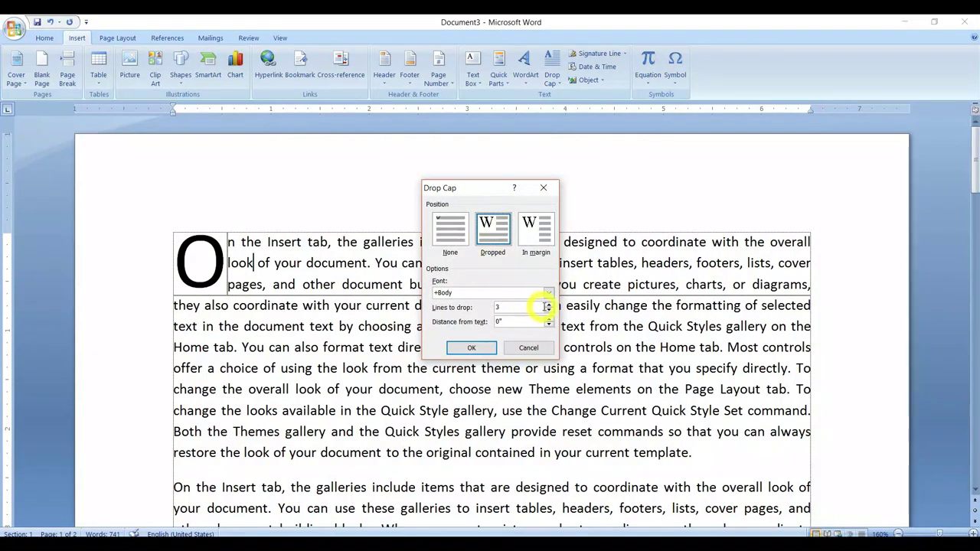
click(487, 349)
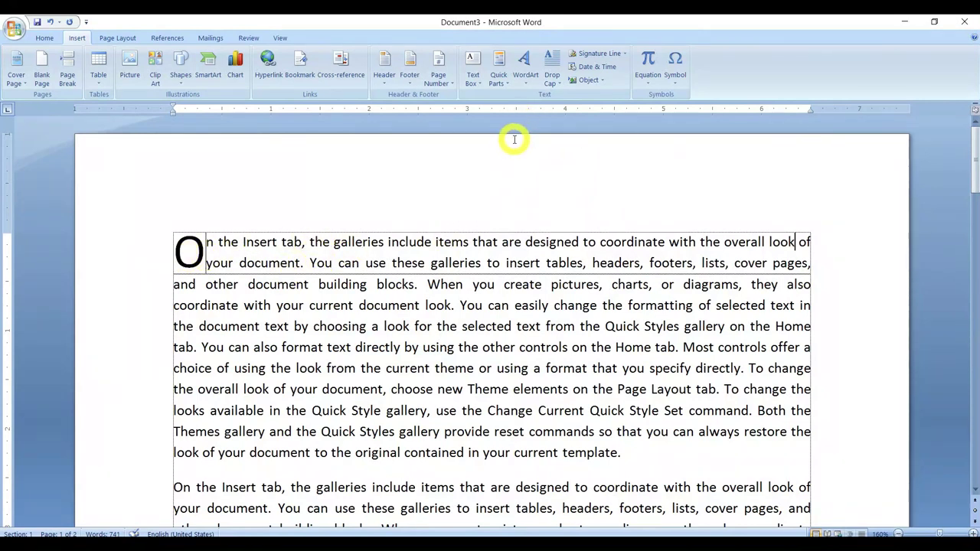
click(556, 89)
click(567, 102)
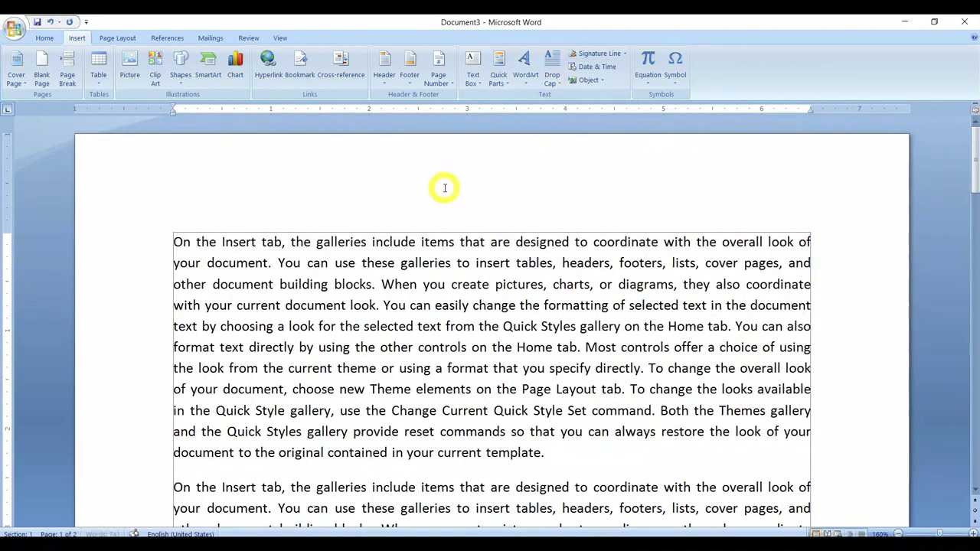